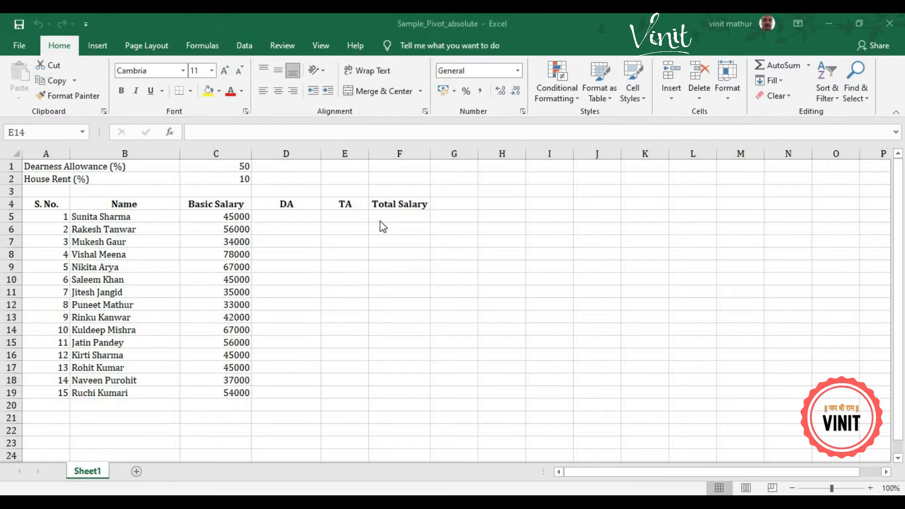
- Change the column heading in cell E4 from TA to HR
click(349, 204)
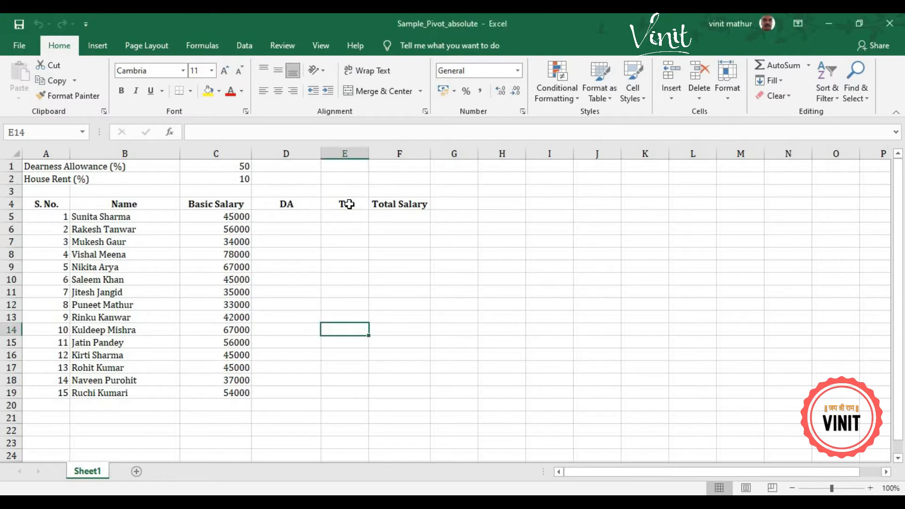
click(349, 205)
text(HR)
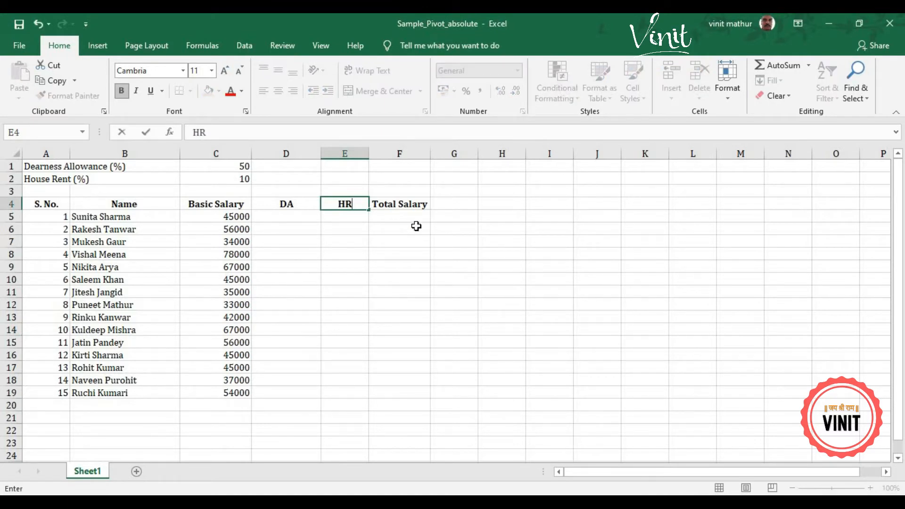
key(Tab)
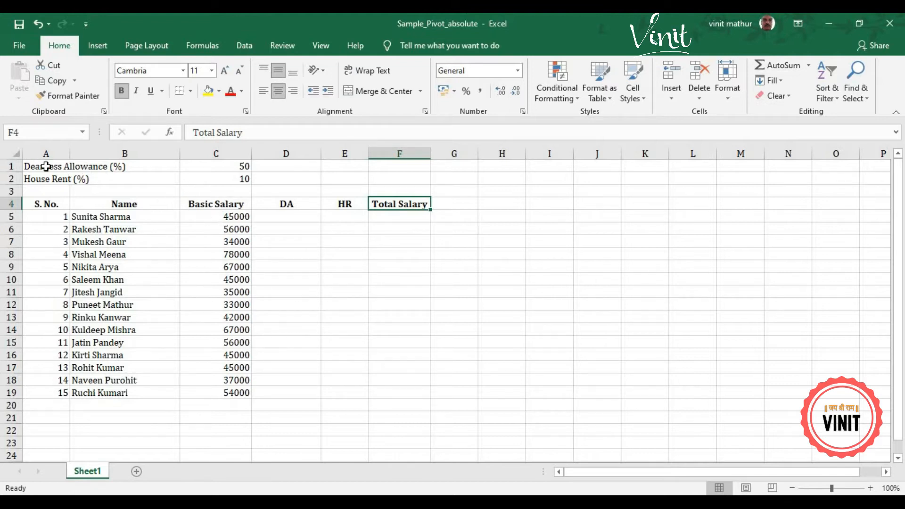
- Narrow column A slightly, to a width of about 7.88
click(56, 217)
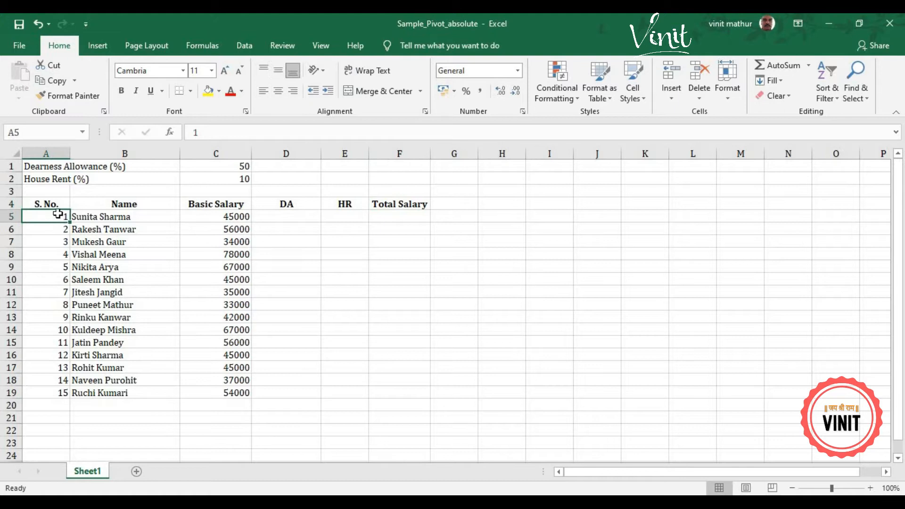
drag(68, 154, 65, 154)
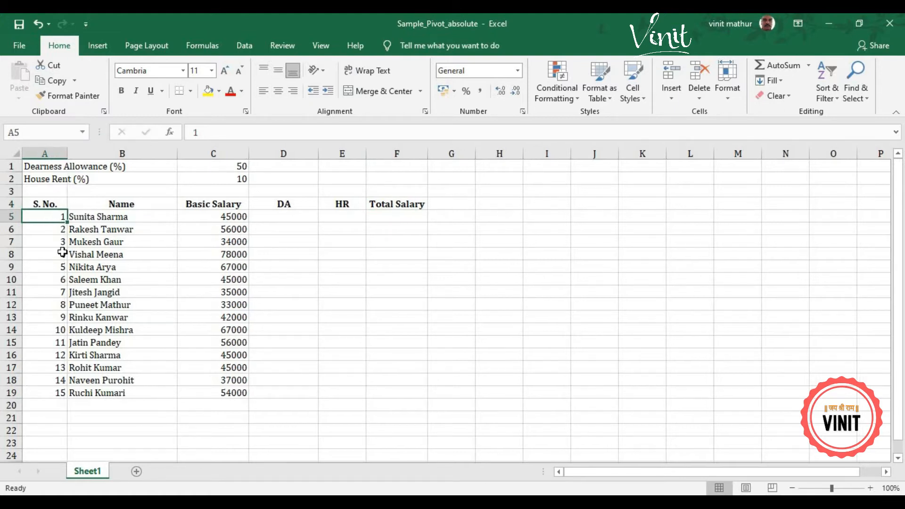
click(71, 173)
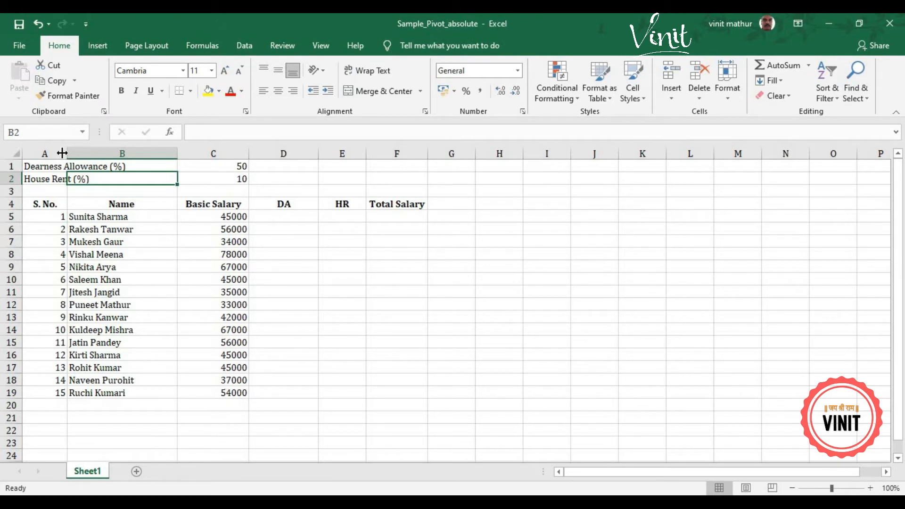
- Check the exact column width setting of column A without changing it
click(61, 163)
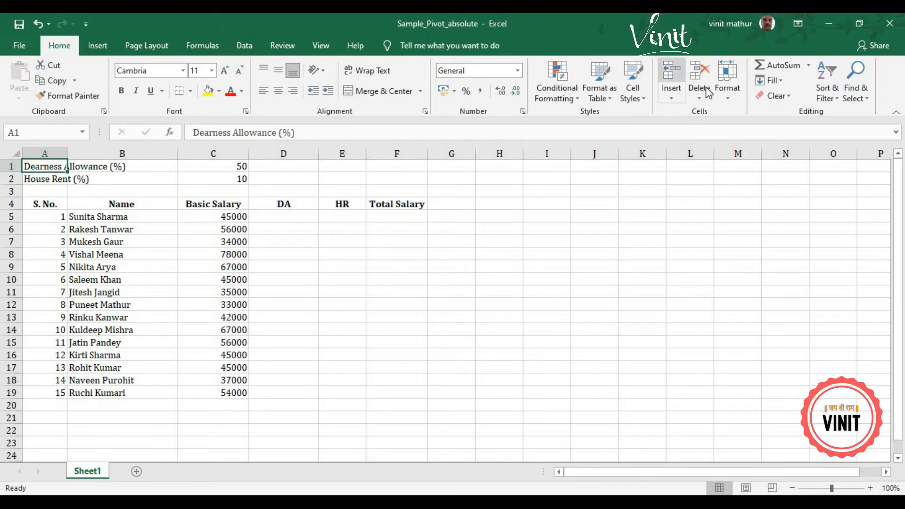
click(724, 98)
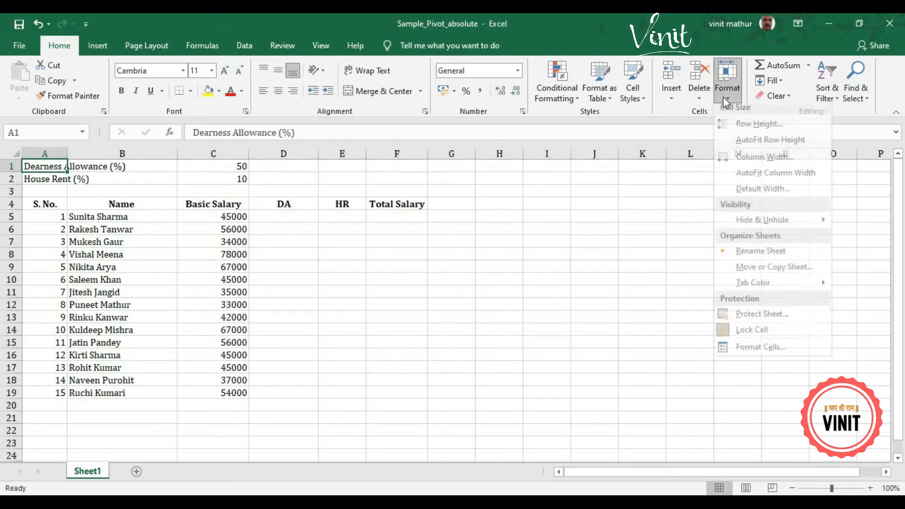
click(757, 161)
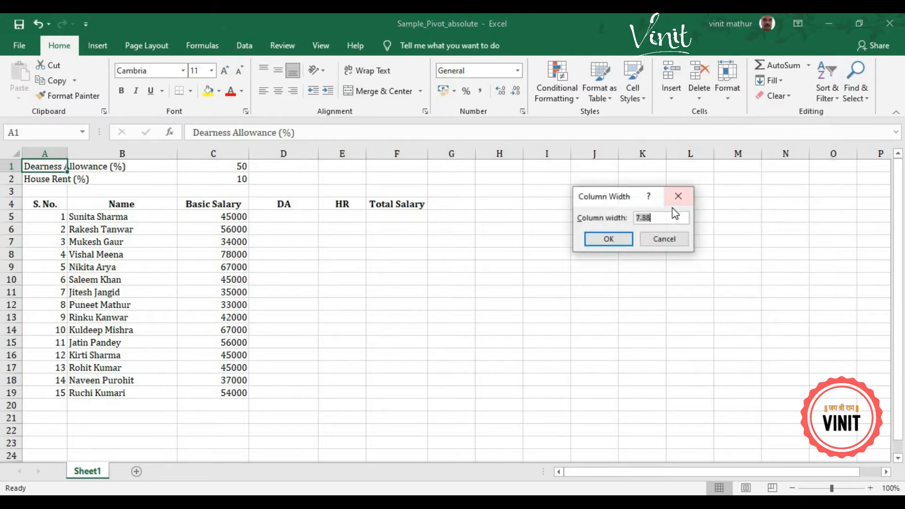
click(663, 239)
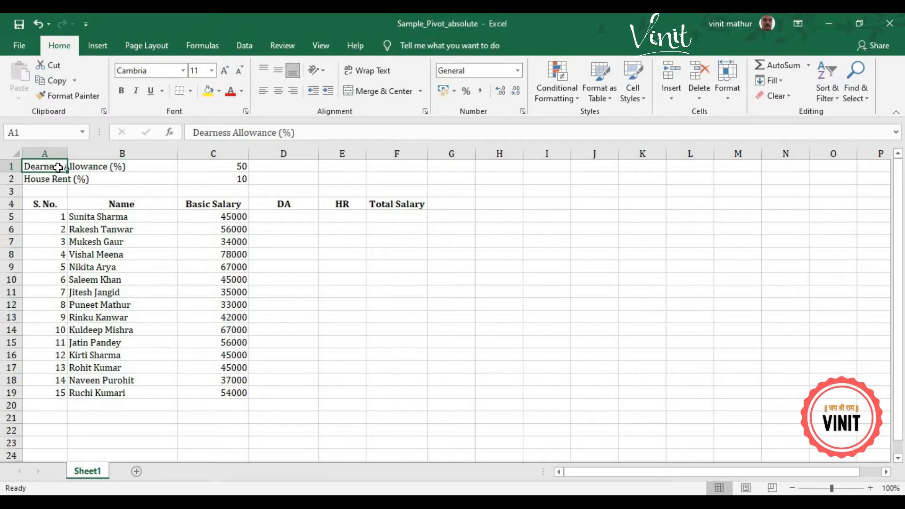
- Merge cells A and B across in each of rows 1 and 2 for the Dearness Allowance and House Rent labels
drag(57, 167, 79, 164)
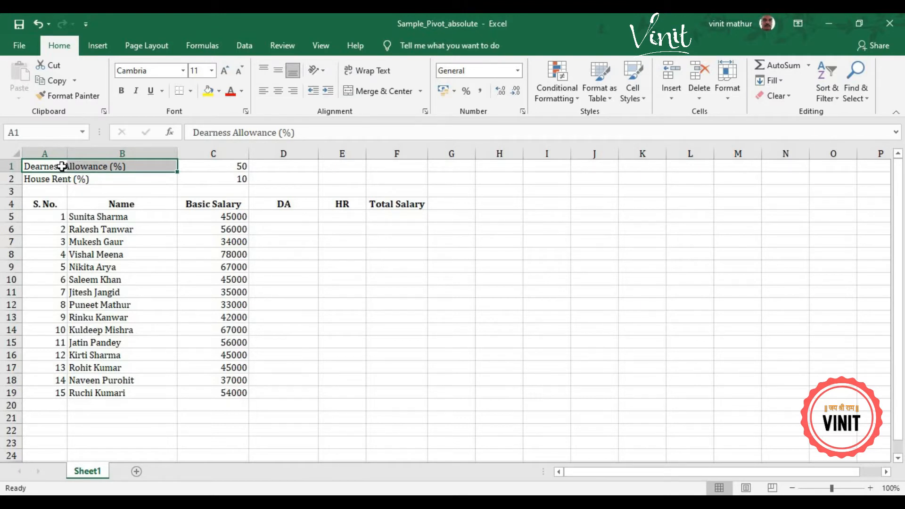
click(62, 167)
drag(61, 169, 99, 178)
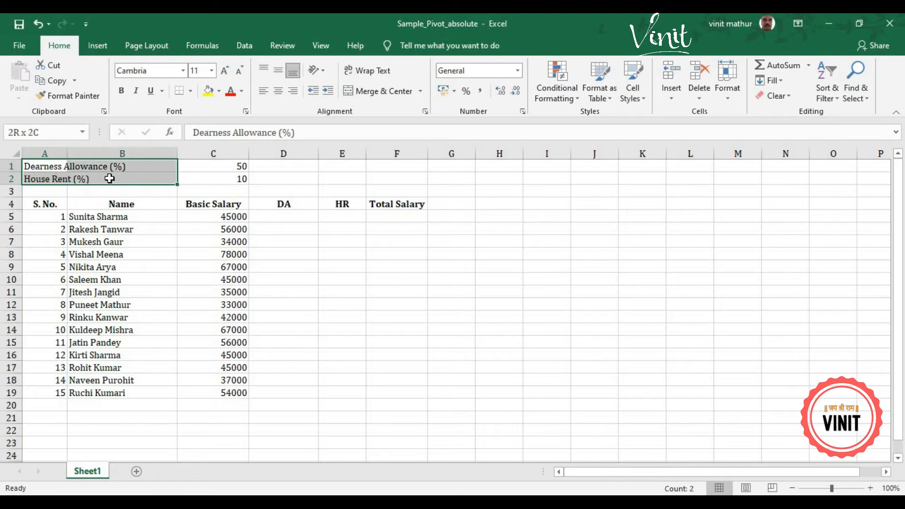
click(420, 92)
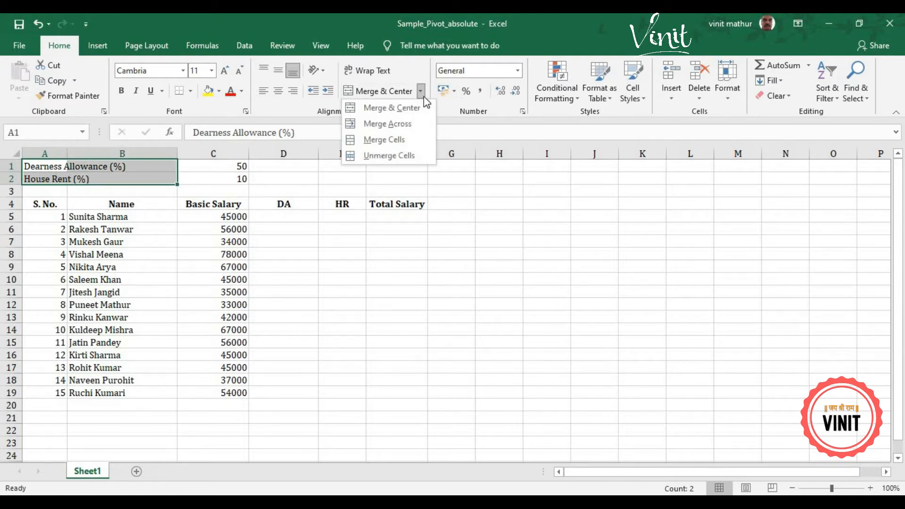
click(411, 127)
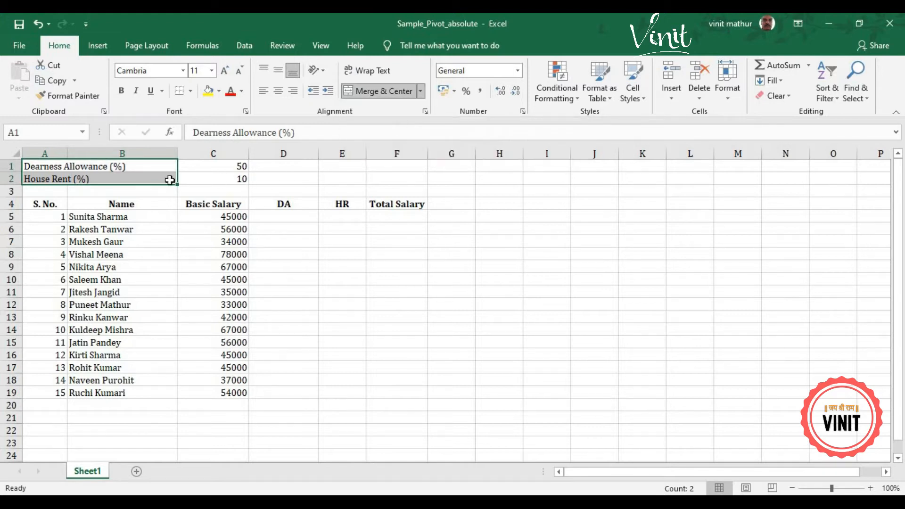
click(155, 180)
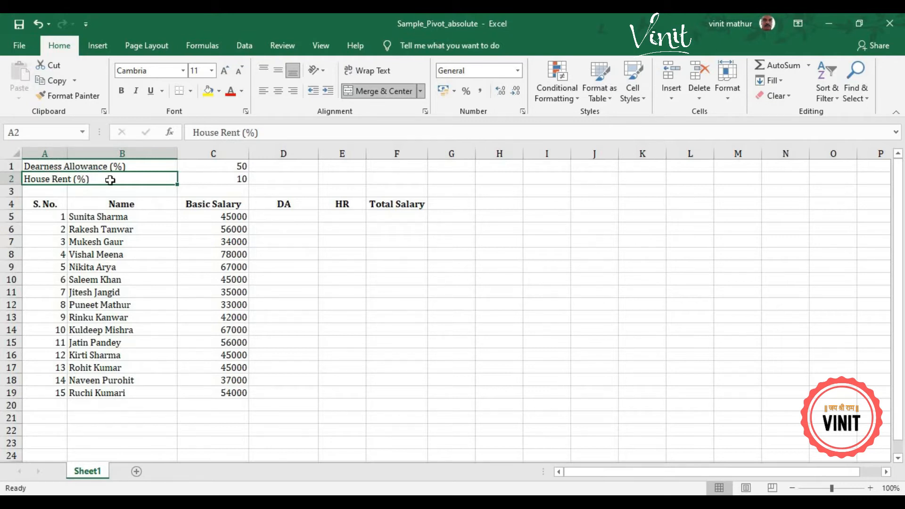
- Apply all borders to the Dearness Allowance and House Rent block in A1:C2
click(45, 204)
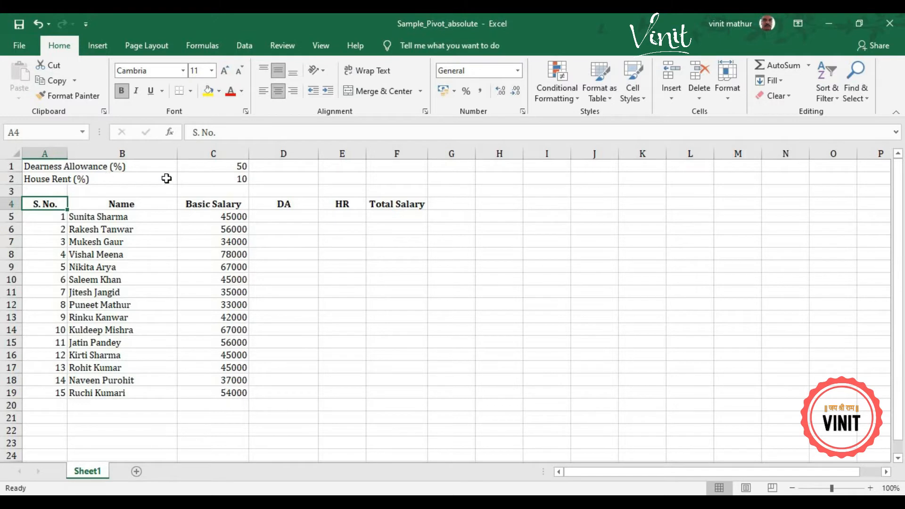
click(89, 168)
drag(89, 167, 191, 178)
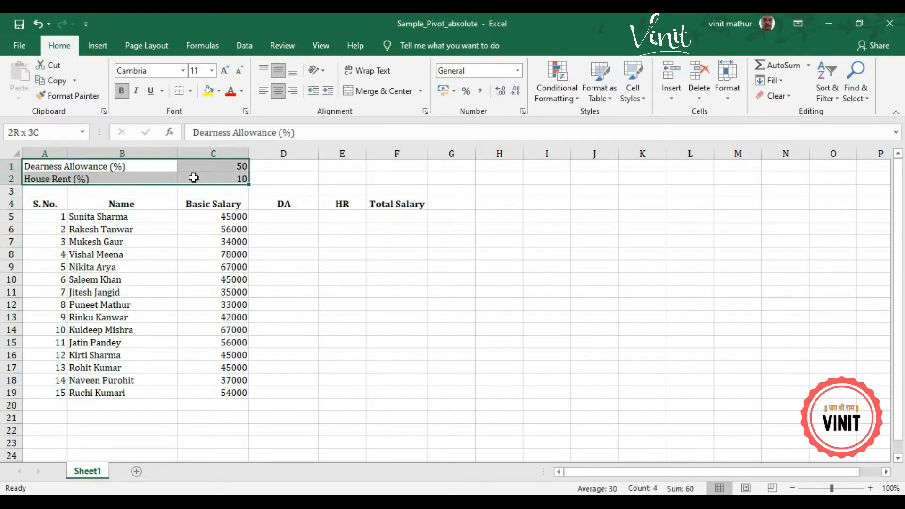
click(191, 91)
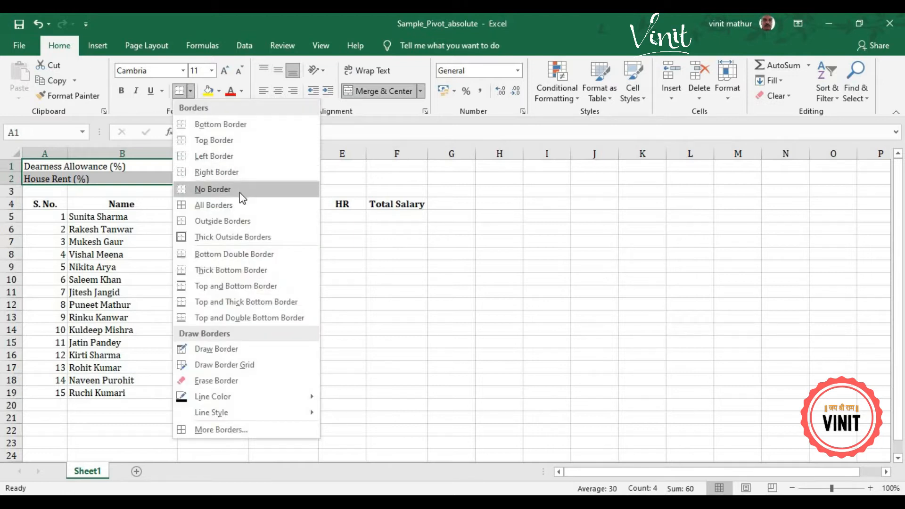
click(235, 205)
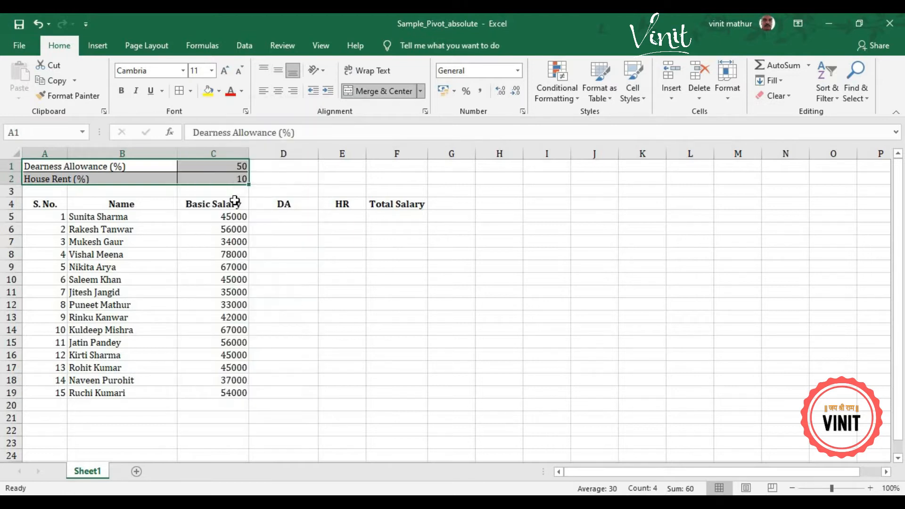
click(236, 167)
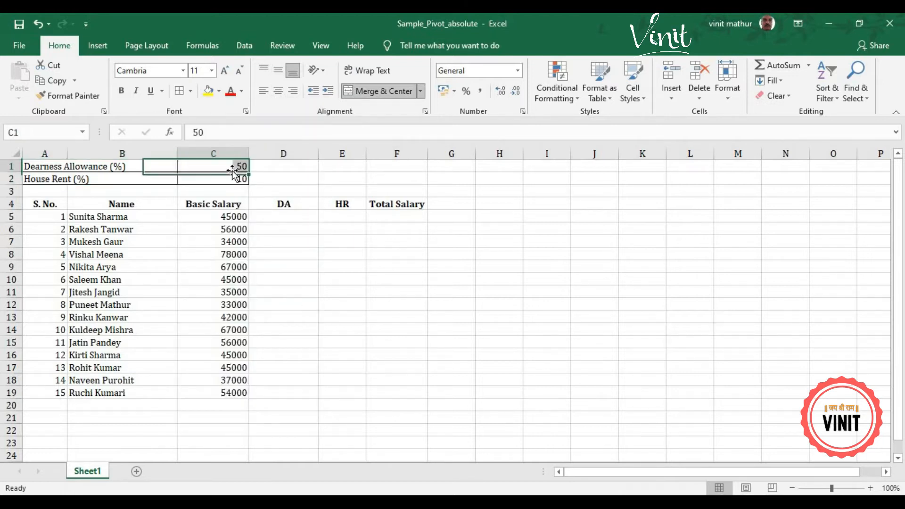
click(128, 166)
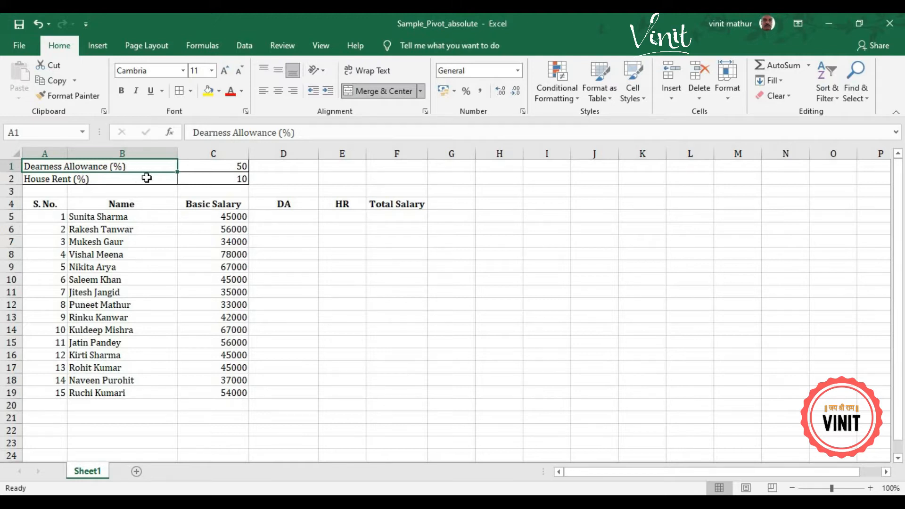
click(147, 178)
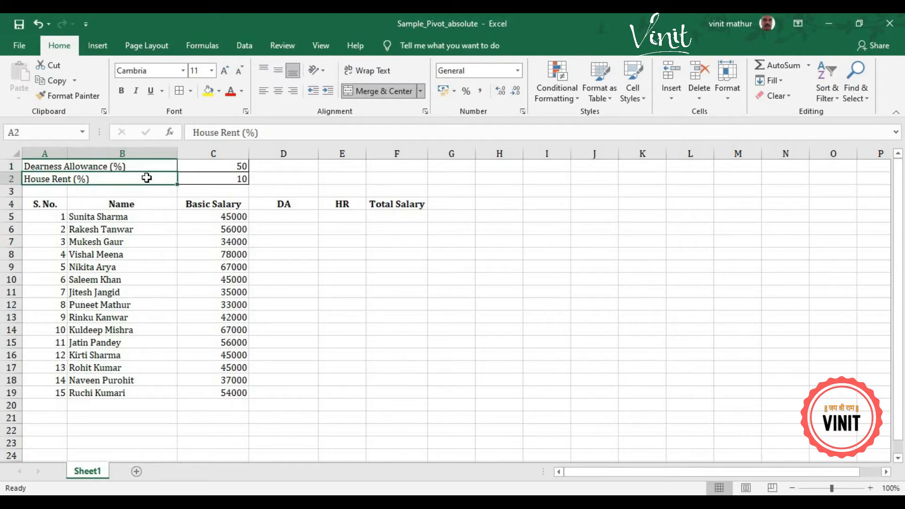
click(238, 178)
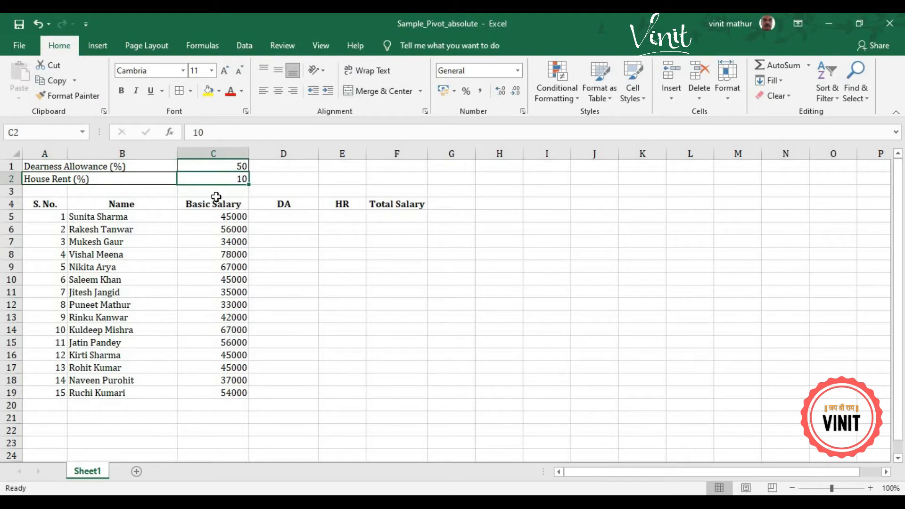
- Enter the formula =C5*C1/100 in D5 to calculate the first employee's DA
click(285, 219)
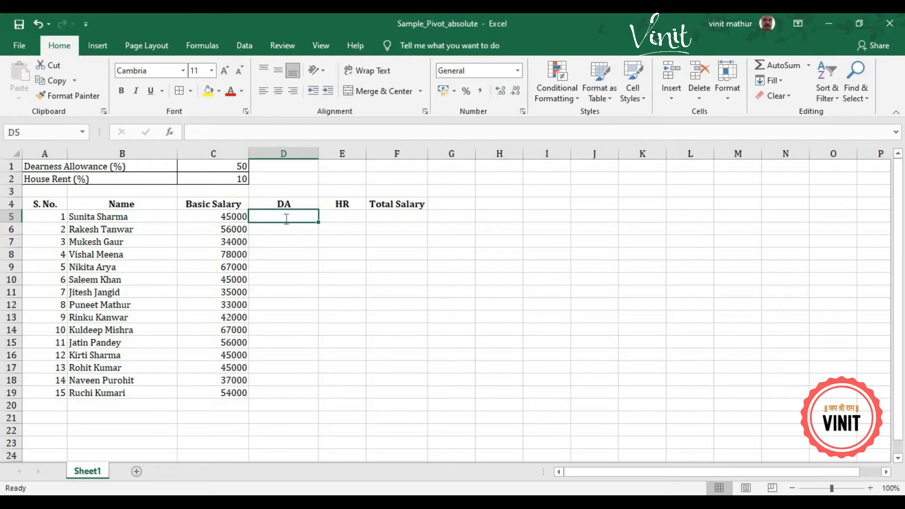
text(=)
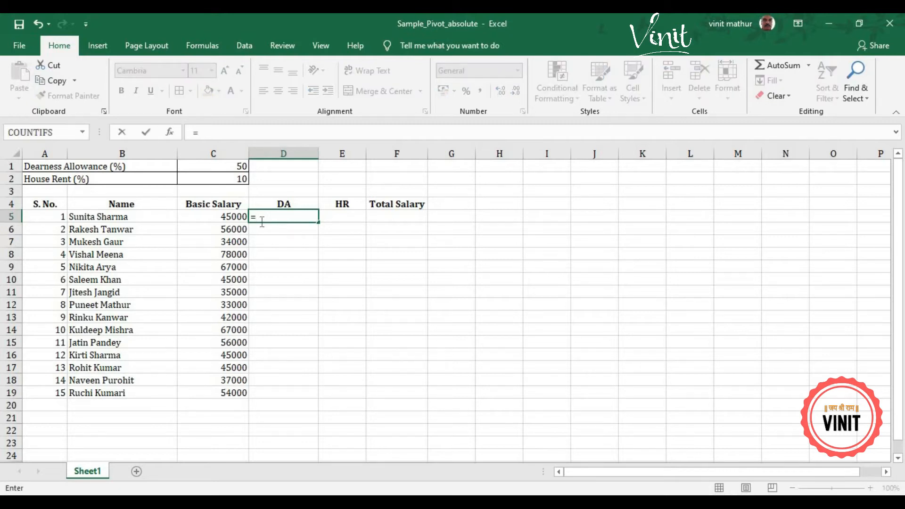
click(239, 216)
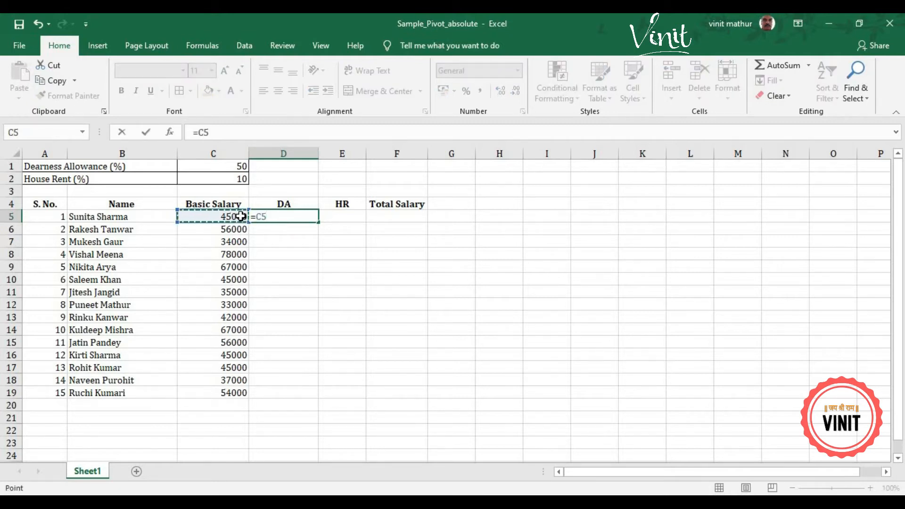
text(*)
click(227, 162)
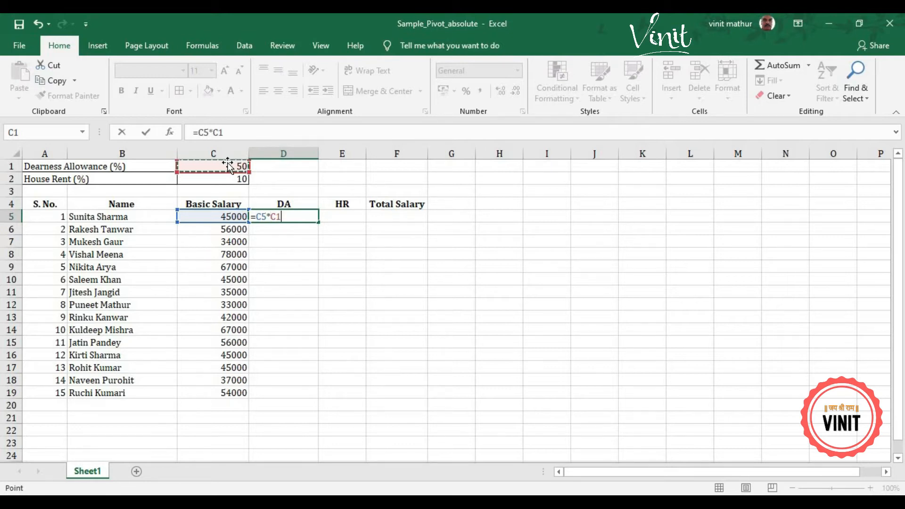
text(/100)
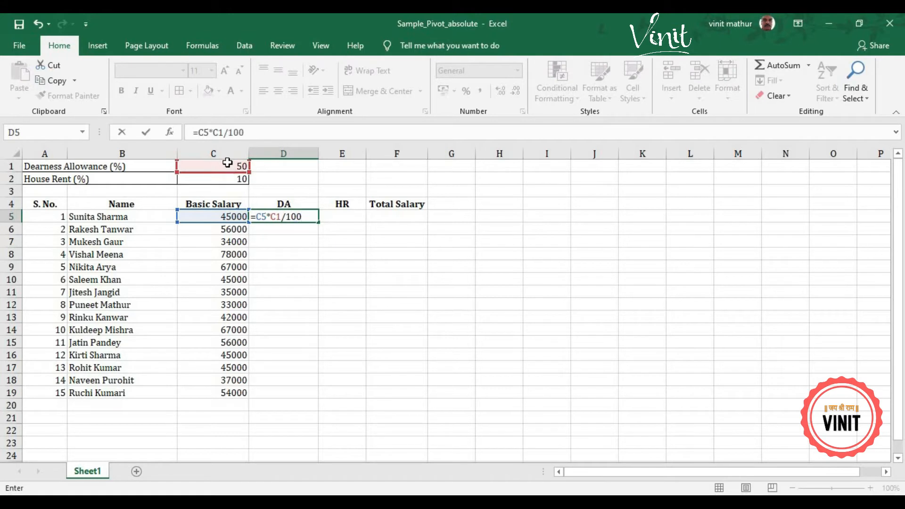
key(Tab)
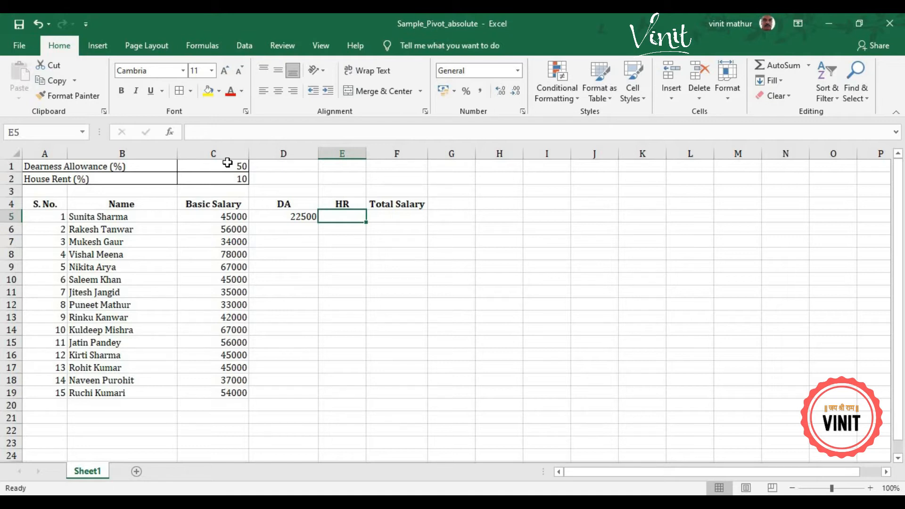
- Enter the formula =C5*C2/100 in E5 to calculate the first employee's HR
text(=)
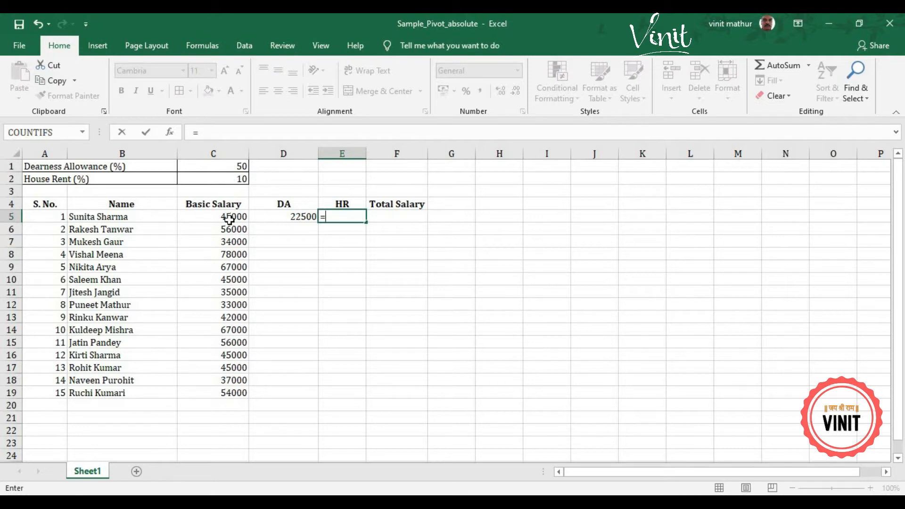
click(244, 217)
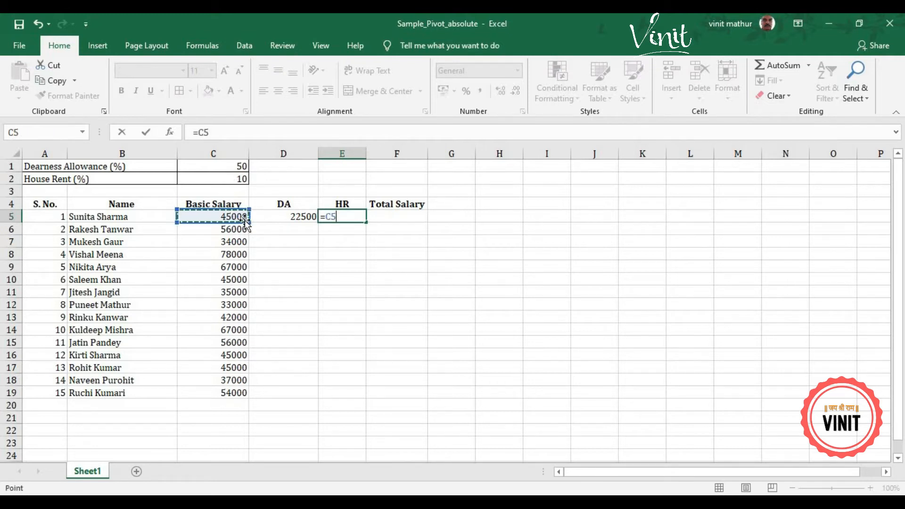
text(*)
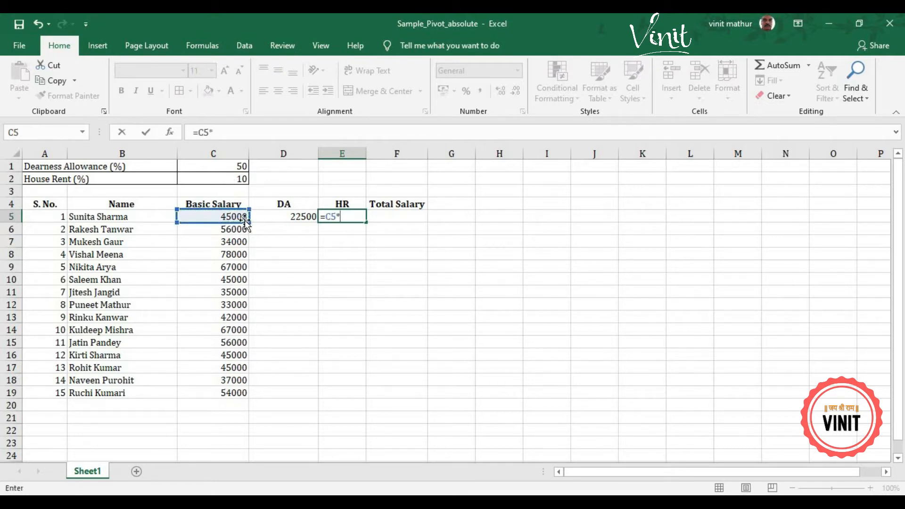
click(225, 179)
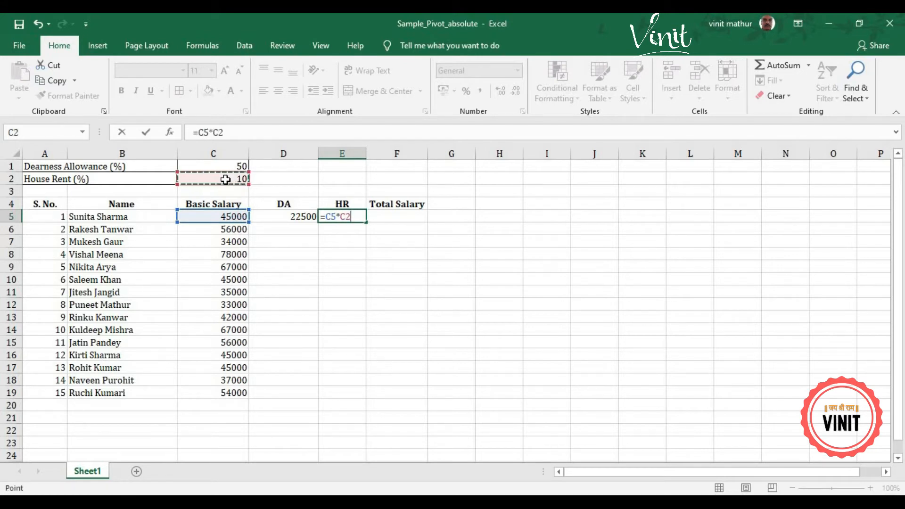
text(/100)
key(Return)
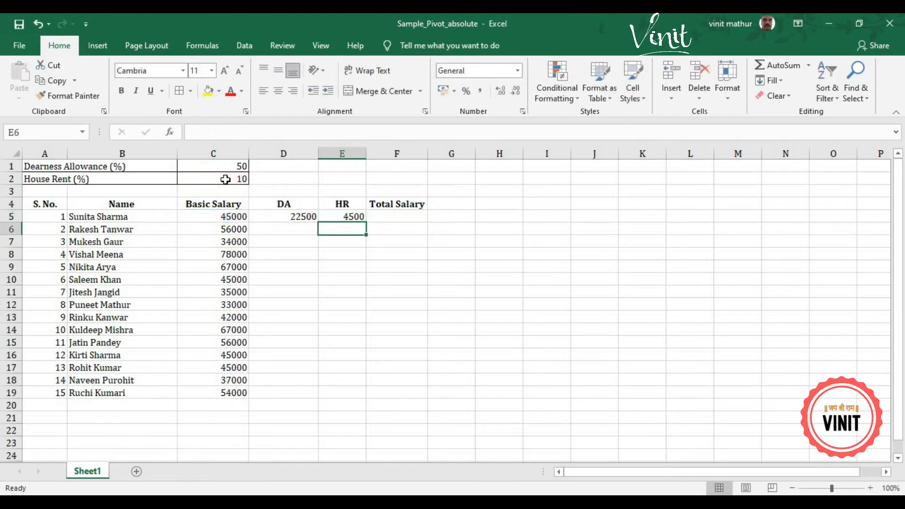
click(350, 204)
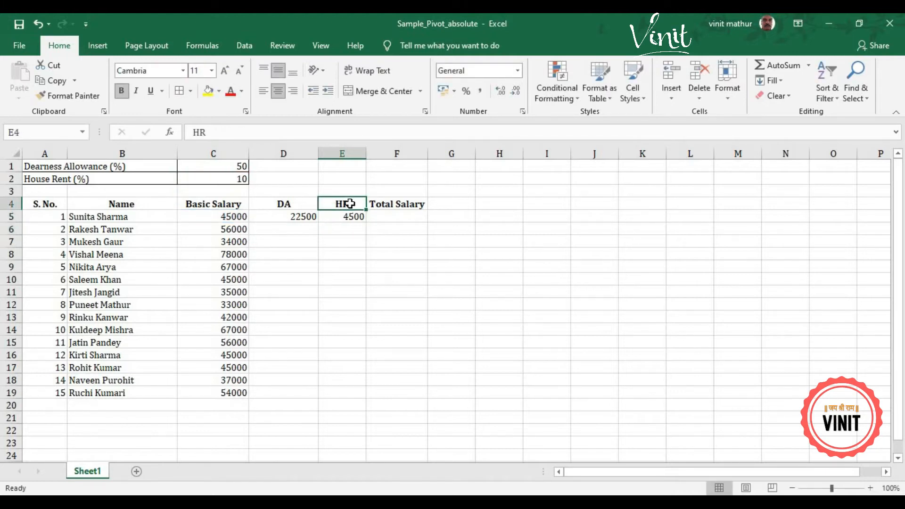
- Change the header in E4 to HRA
click(224, 127)
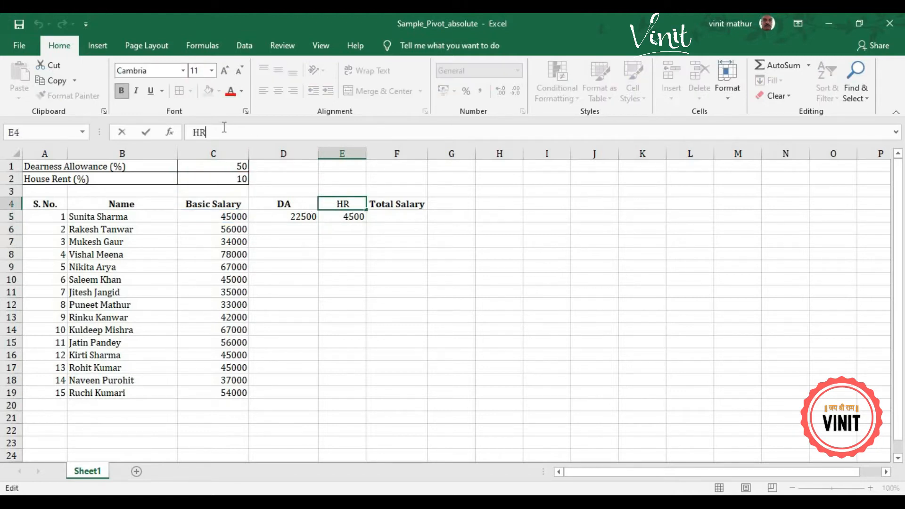
text(A)
key(Return)
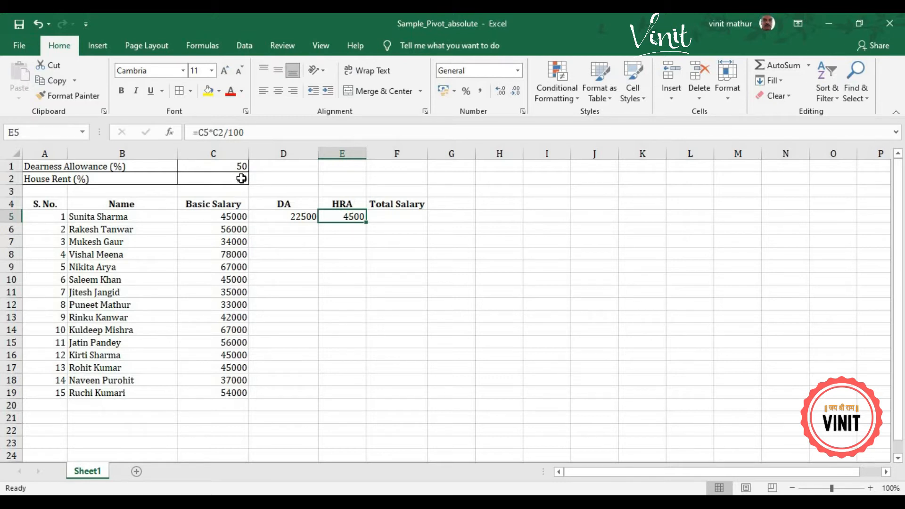
- Calculate the first employee's total salary in F5 with AutoSum over C5:E5
click(285, 218)
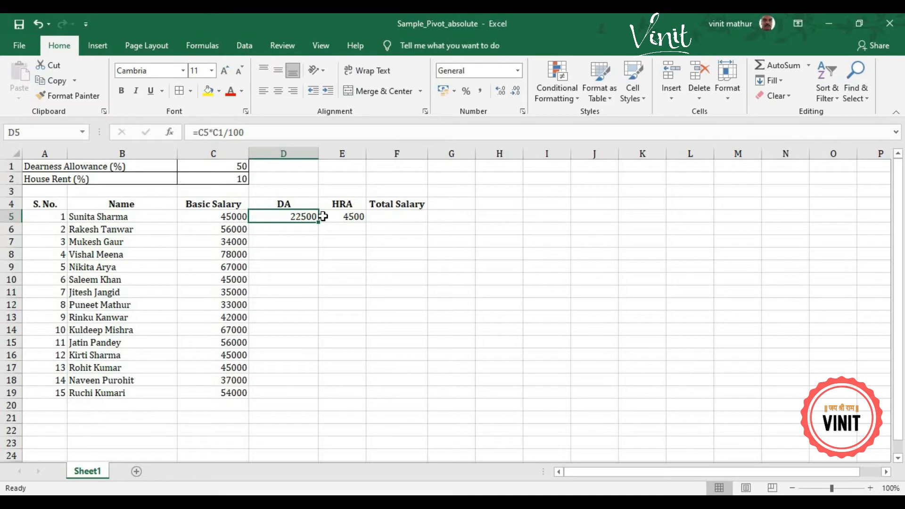
click(397, 216)
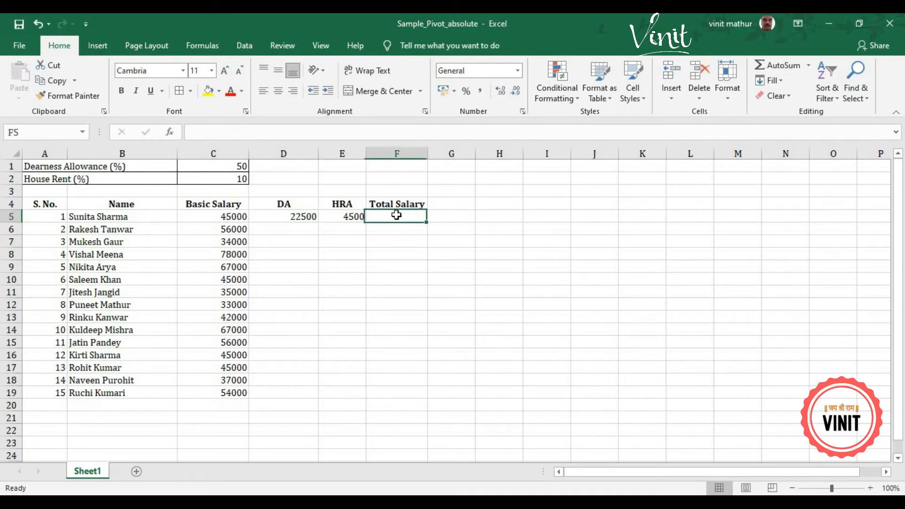
click(779, 67)
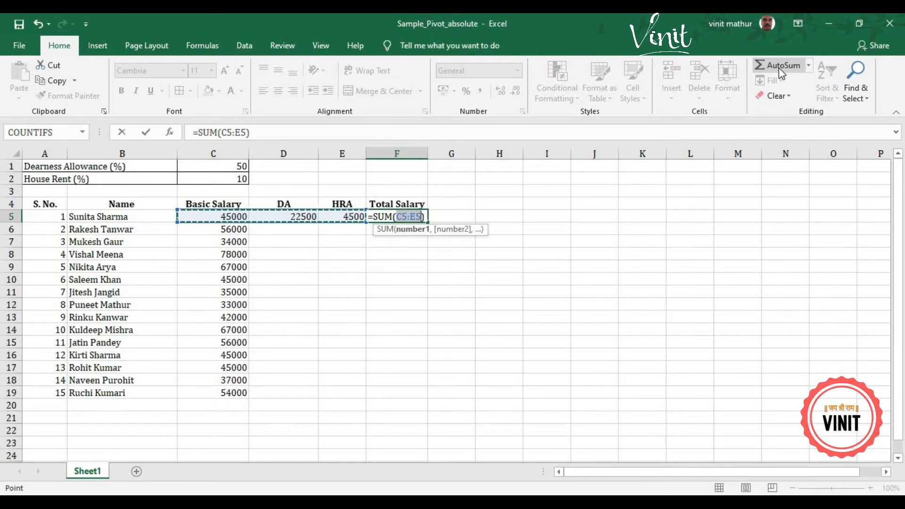
key(Return)
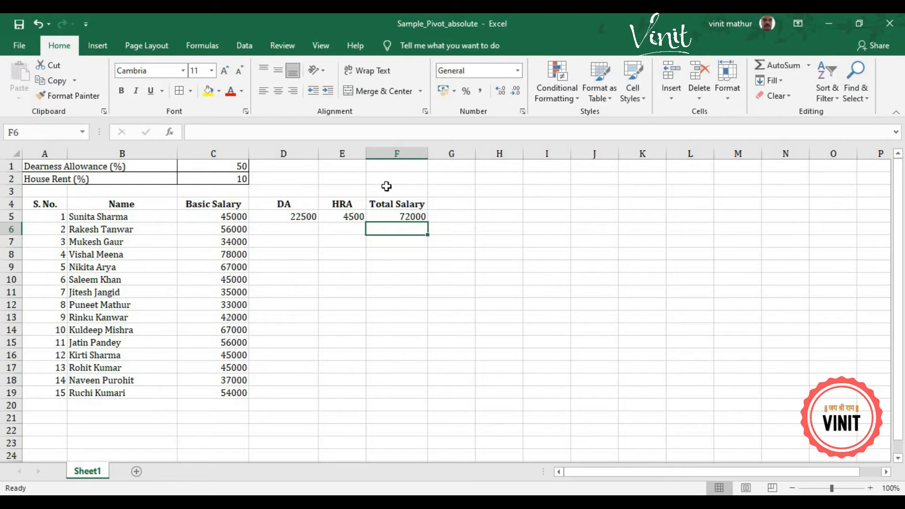
- Fill the DA, HRA and Total Salary formulas from row 5 down to row 19
click(308, 216)
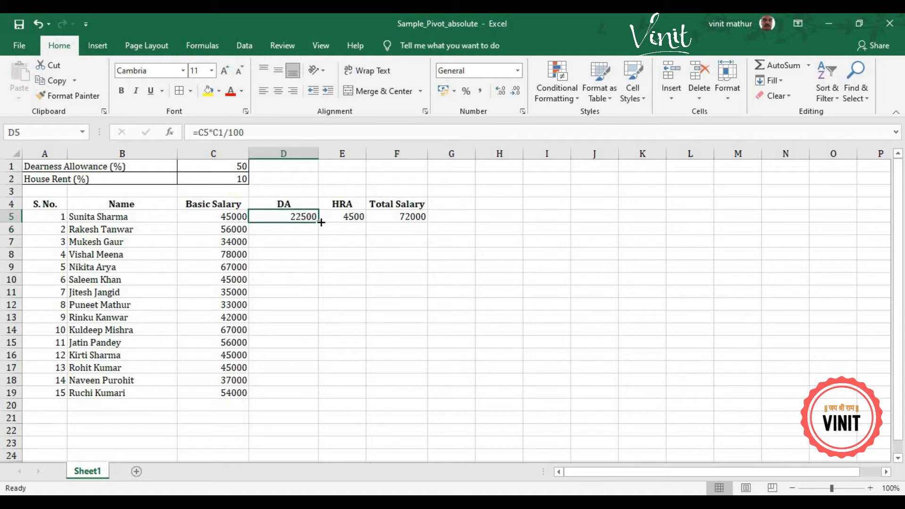
drag(321, 223, 315, 400)
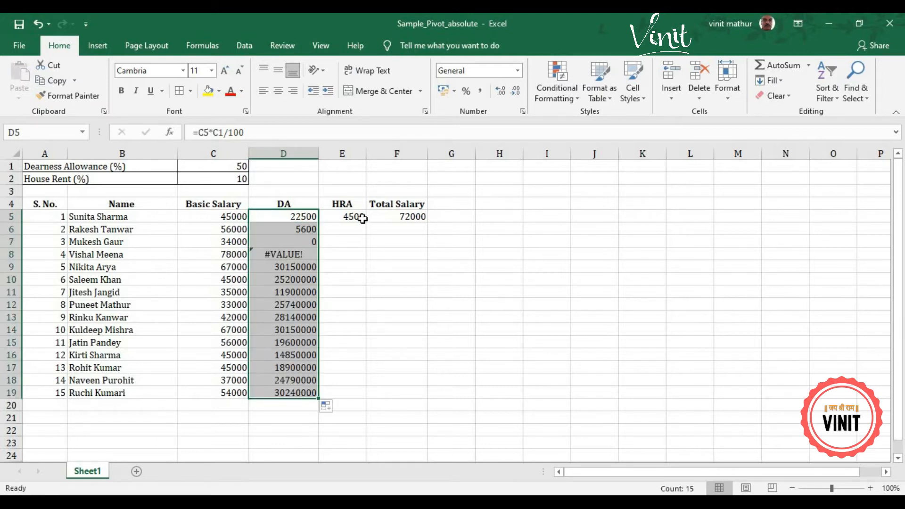
click(363, 217)
drag(369, 220, 351, 401)
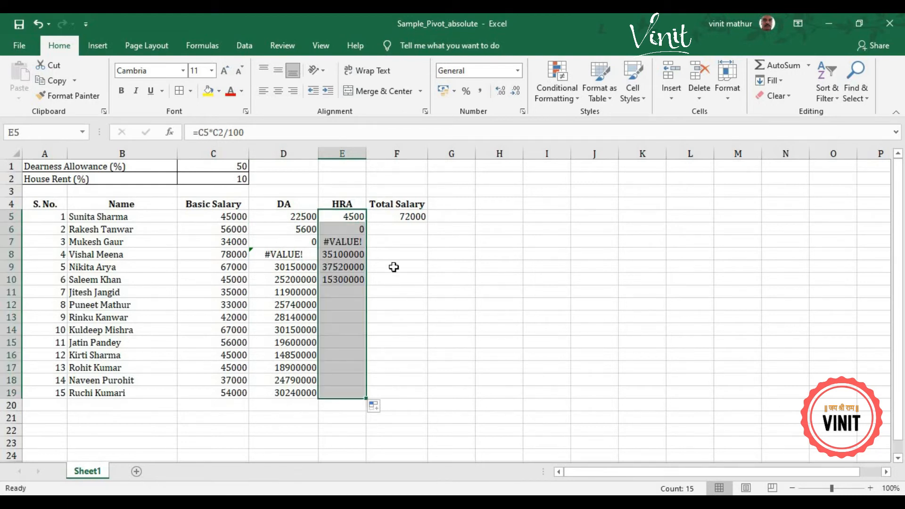
click(413, 219)
drag(428, 223, 402, 399)
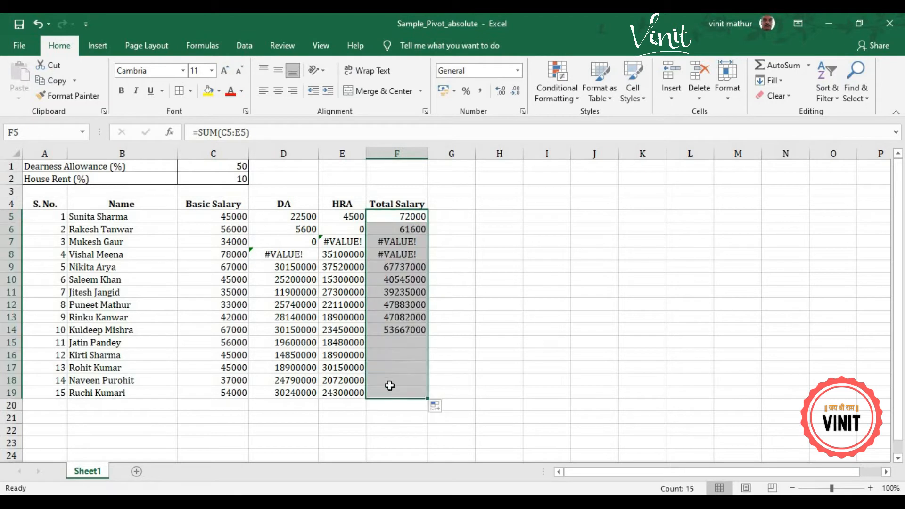
click(389, 337)
- Examine the DA formulas from D5 down to D12 to compare which cells each row references
click(298, 241)
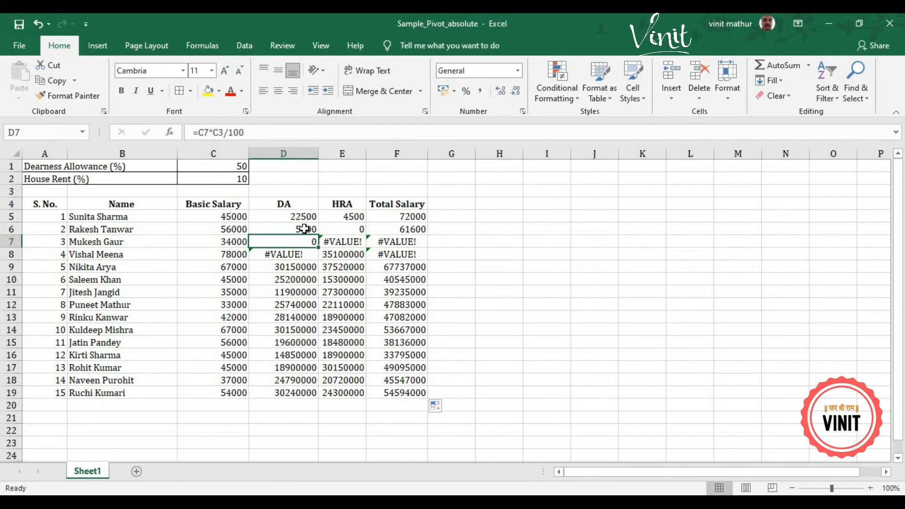
click(304, 229)
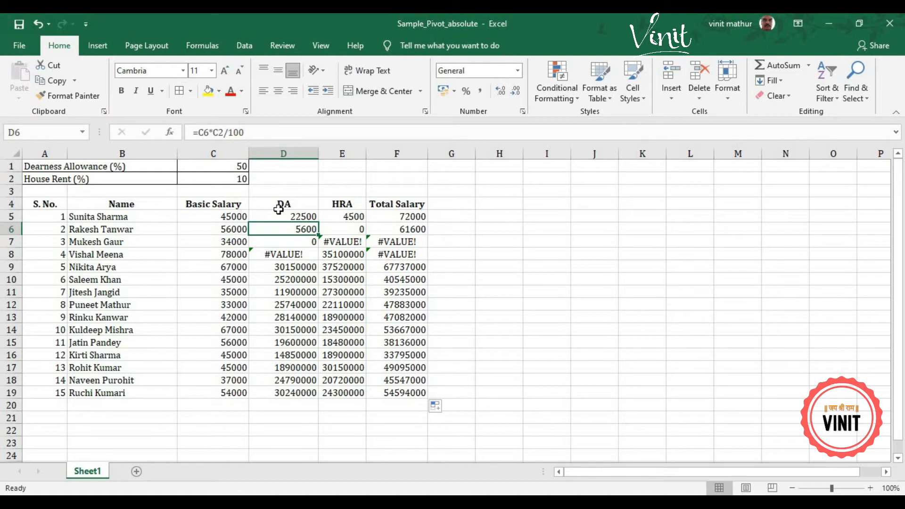
click(303, 217)
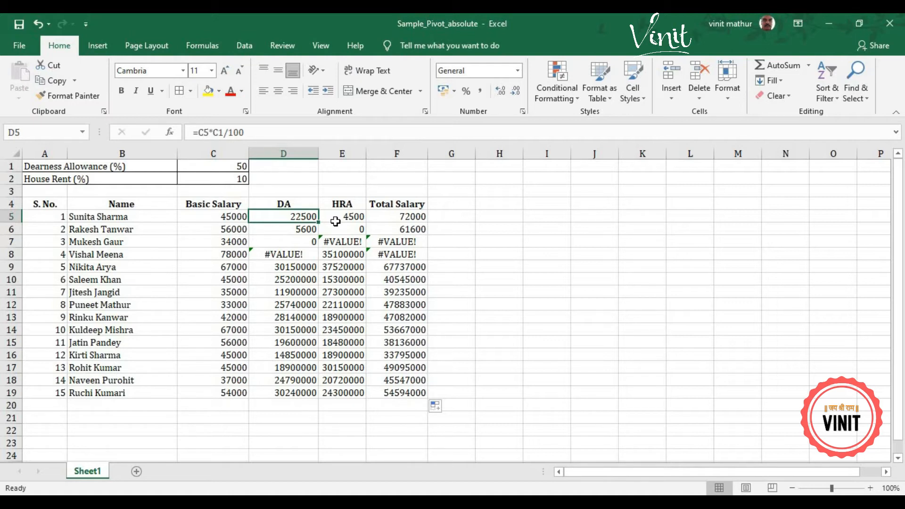
key(Down)
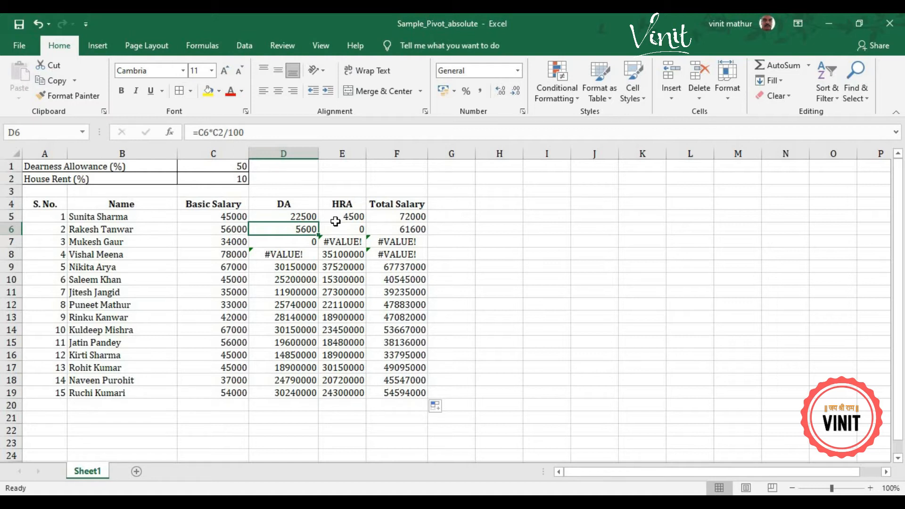
key(Left)
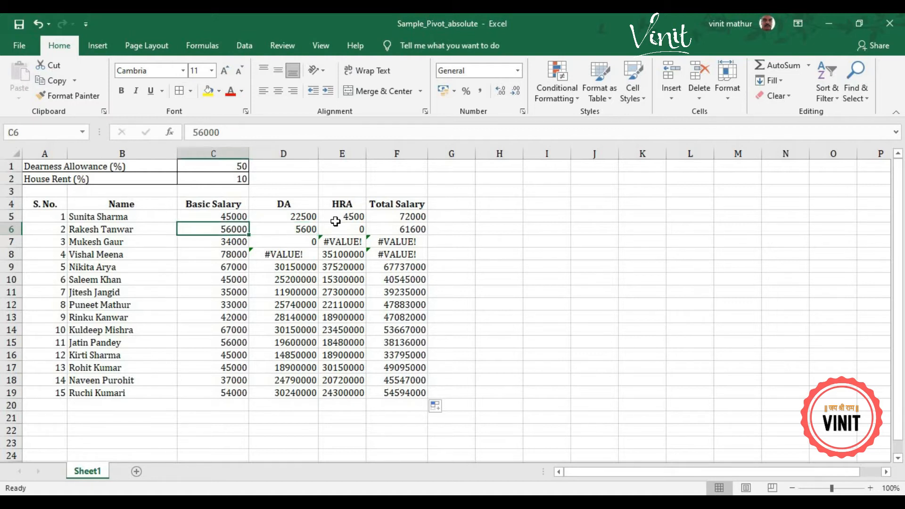
key(Right)
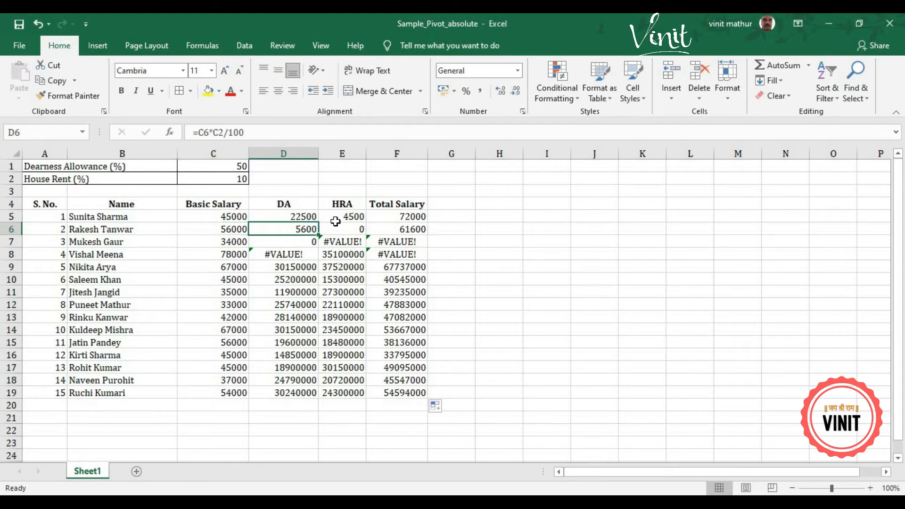
key(Up)
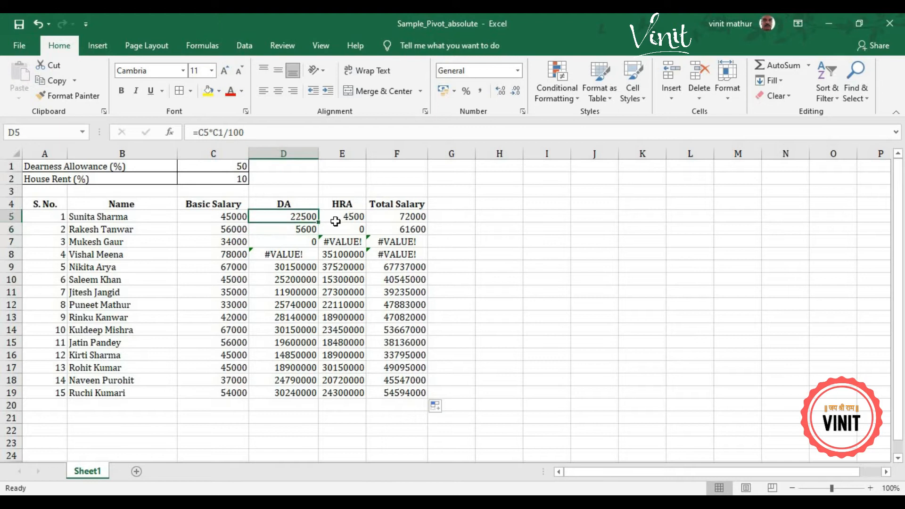
key(Down)
key(Down)
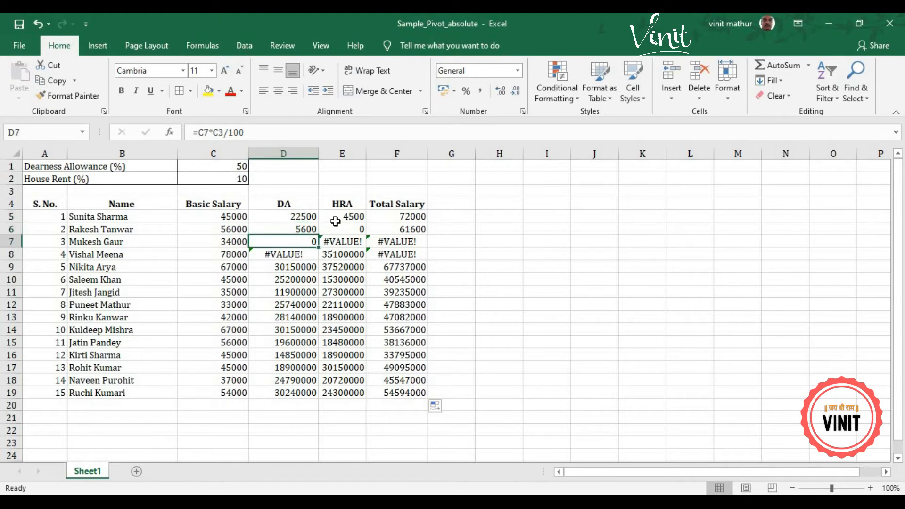
key(Down)
key(Down)
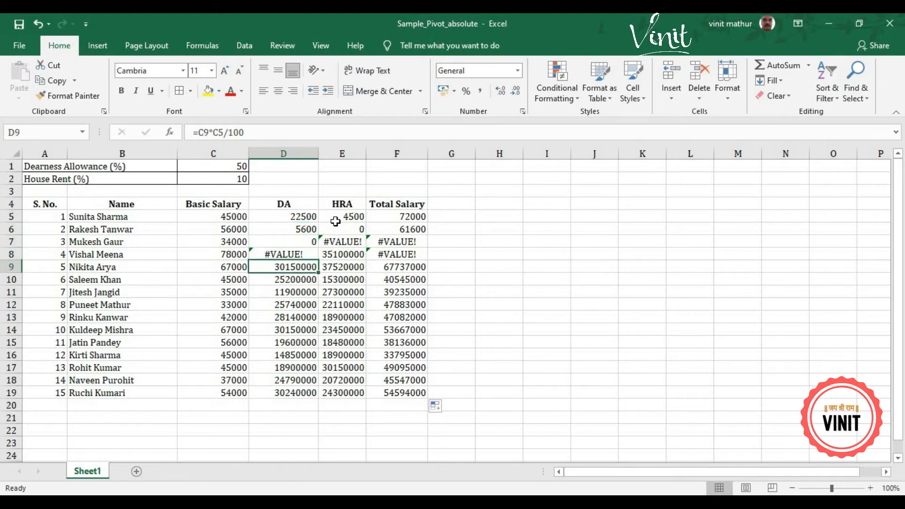
key(Down)
key(Down)
key(Down)
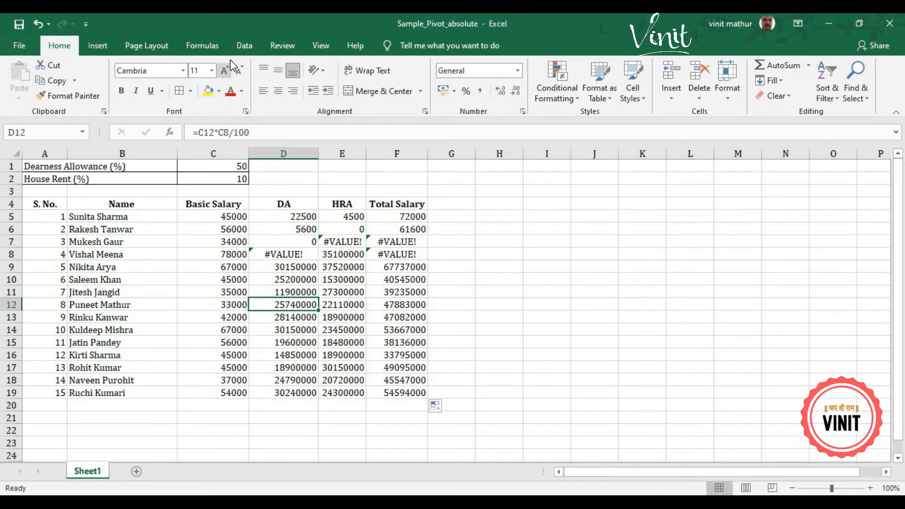
- Trace the precedents of the DA formula in D12, and remove the arrows
click(210, 45)
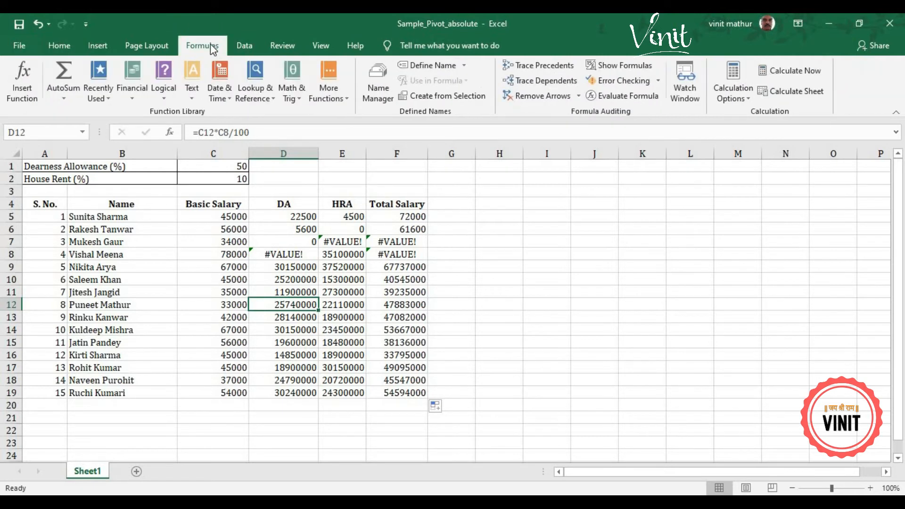
click(542, 67)
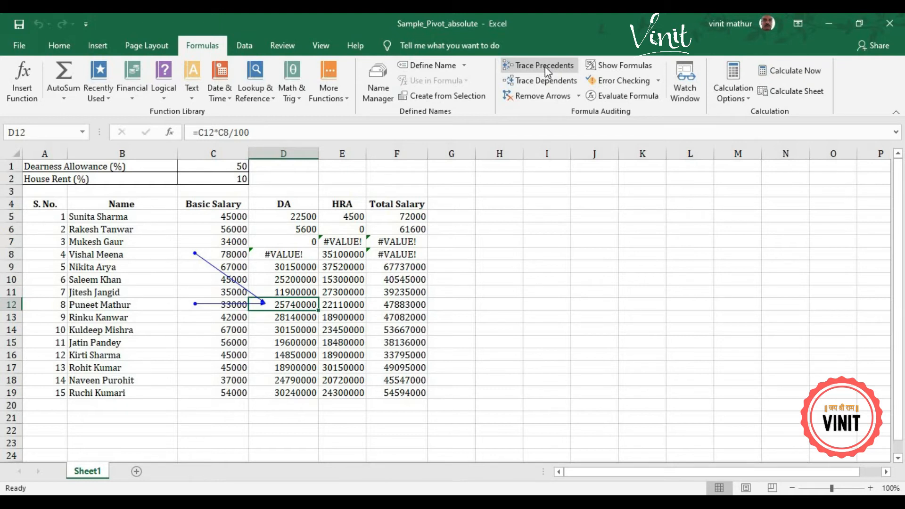
click(545, 97)
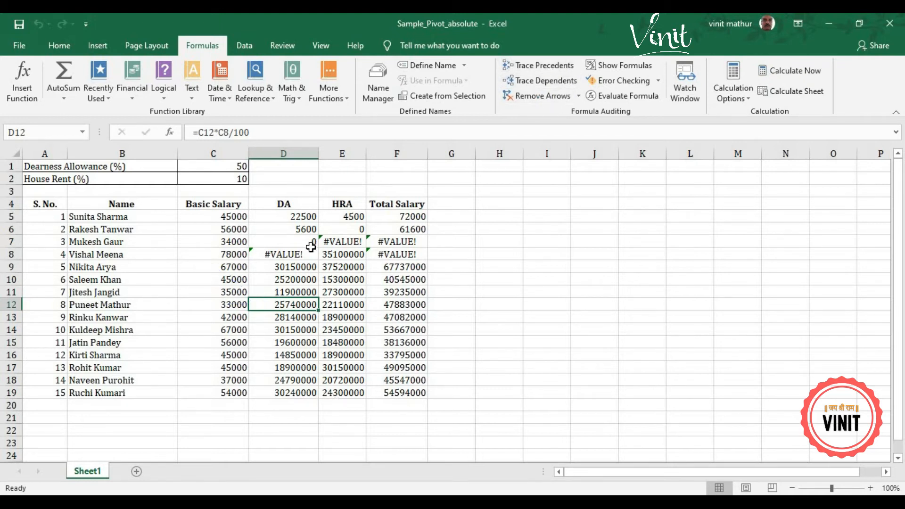
- Clear all DA, HRA and Total Salary formulas from D5:F19
click(298, 218)
drag(297, 229, 422, 394)
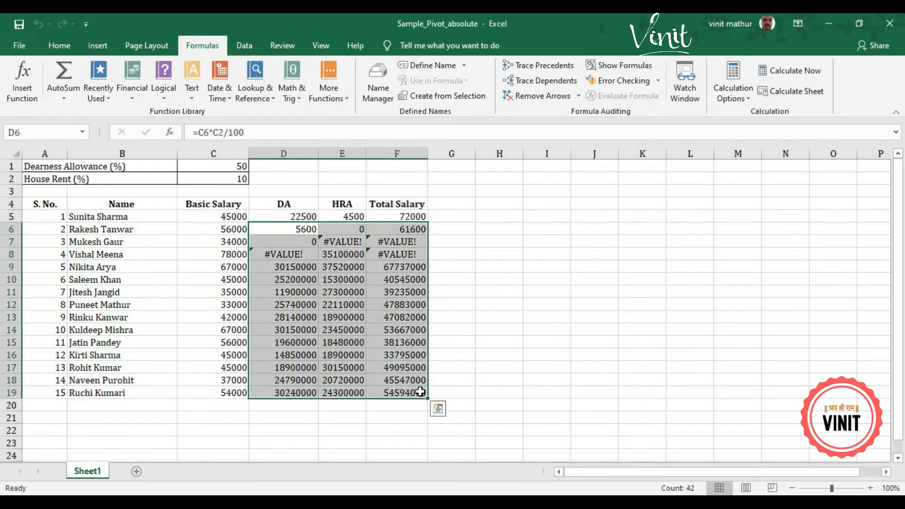
key(Delete)
click(307, 218)
drag(347, 218, 381, 221)
key(Delete)
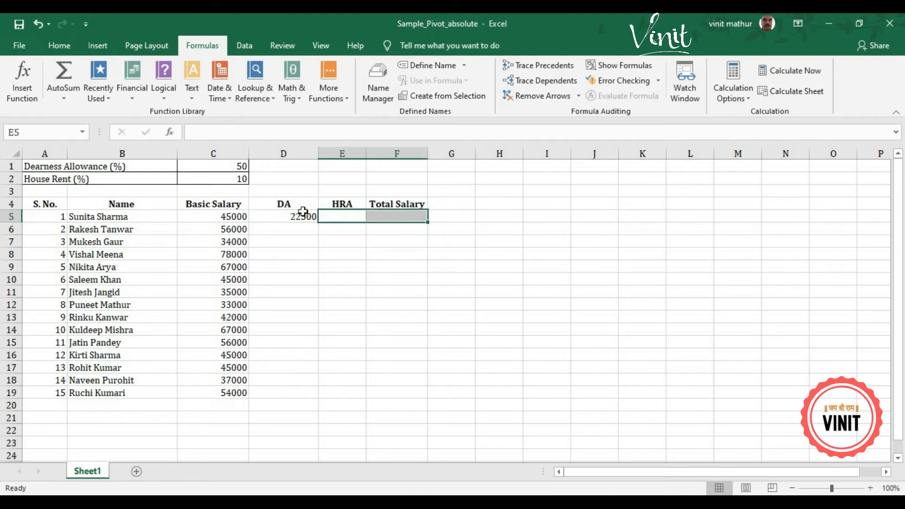
click(305, 216)
key(Delete)
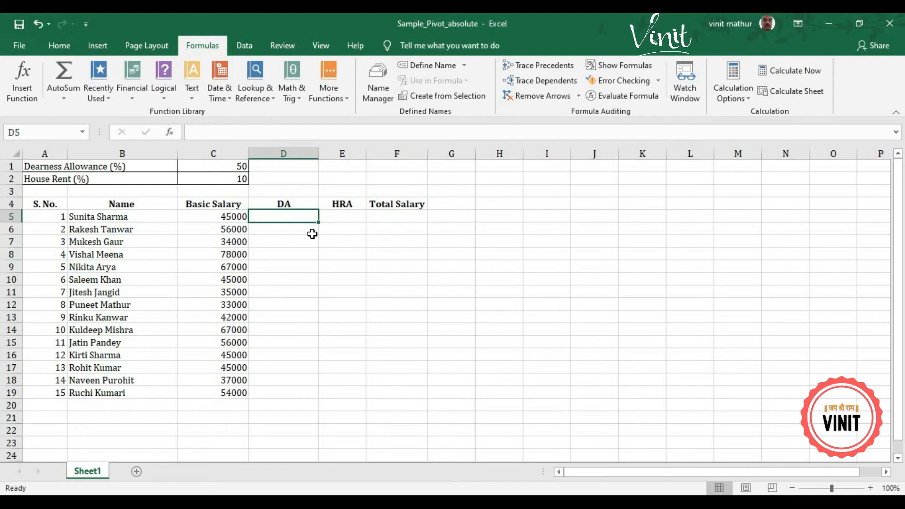
- Enter the DA formula =C5*C$1/100 in D5 with the percentage row locked, and fill it down to D19
text(=)
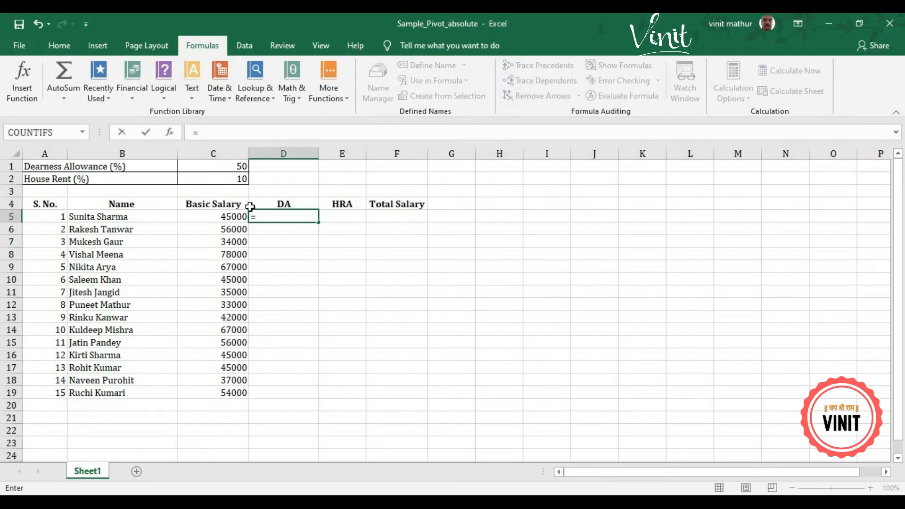
click(215, 220)
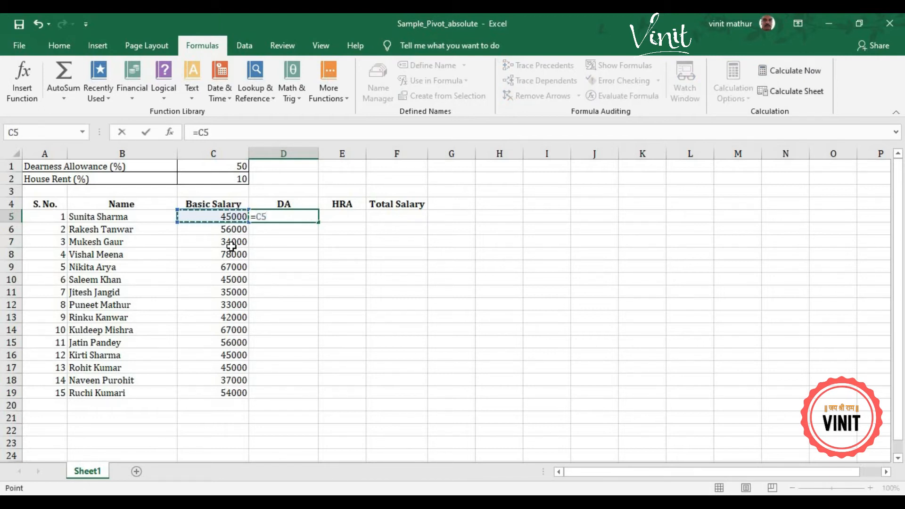
text(*)
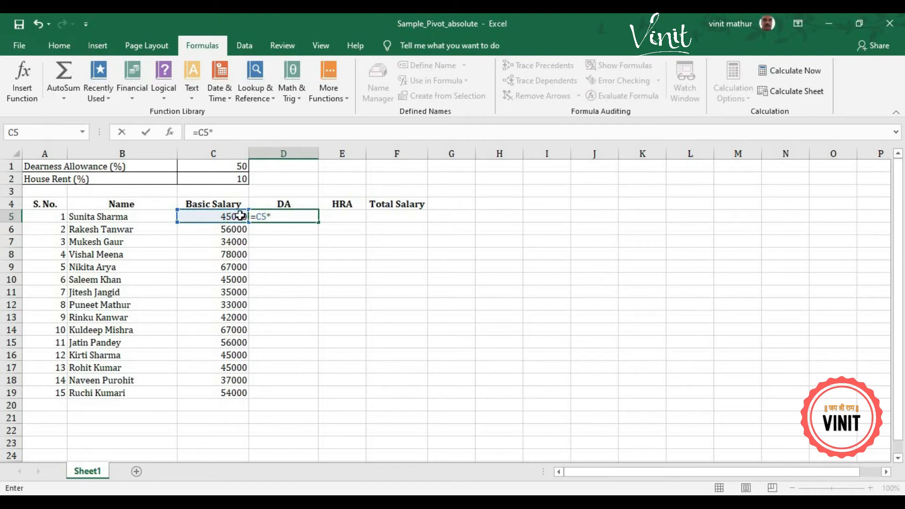
click(237, 167)
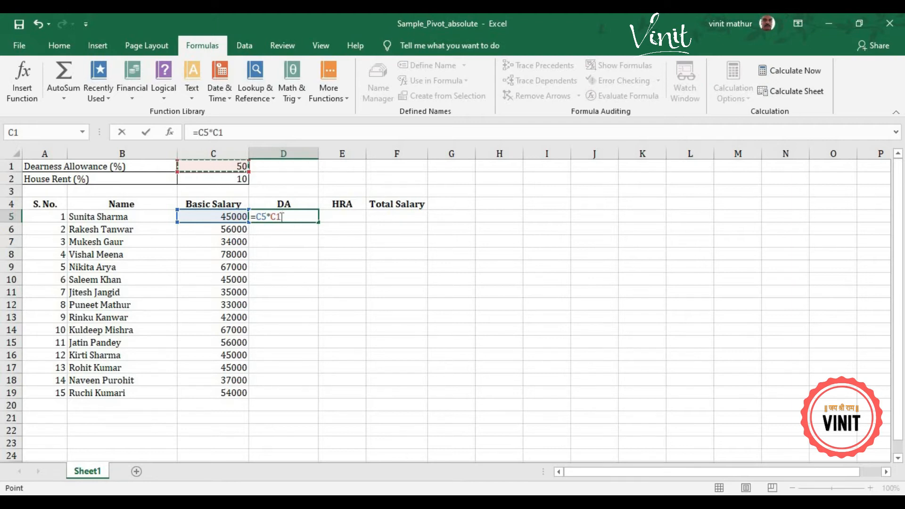
click(276, 216)
text($)
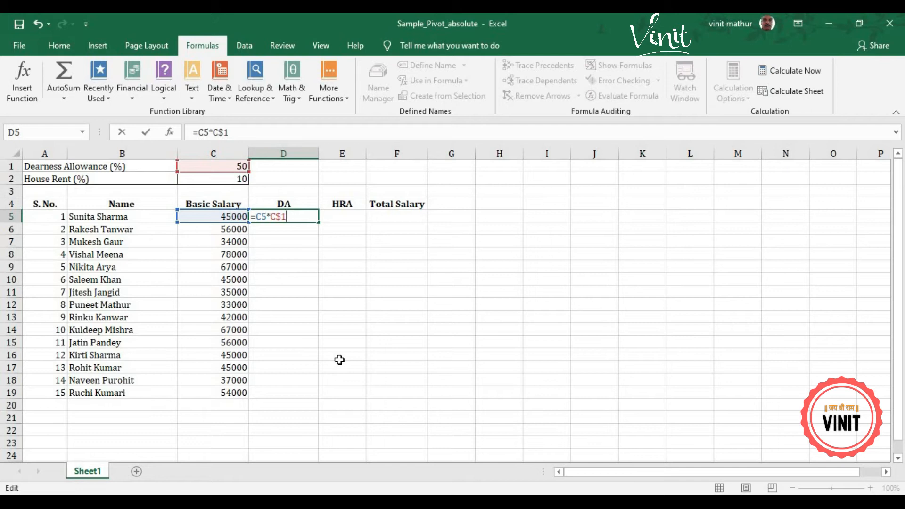
text(/100)
key(ctrl+Return)
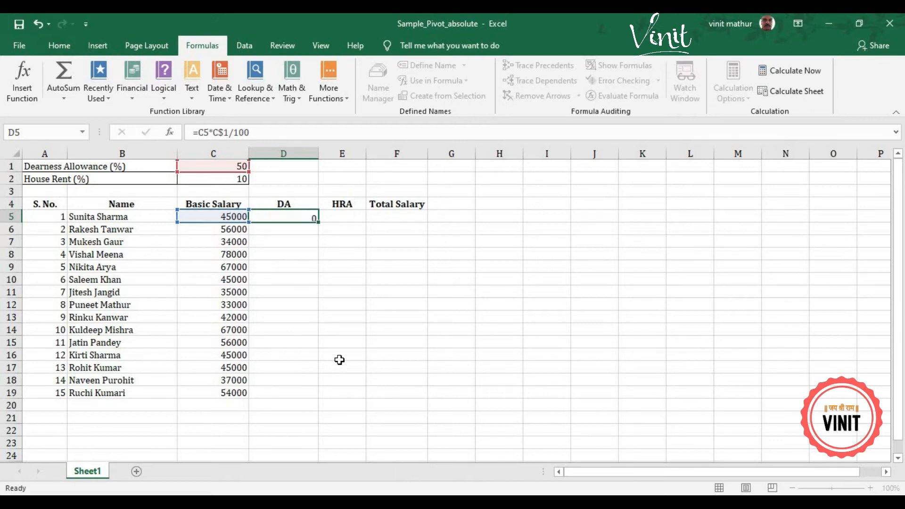
key(Return)
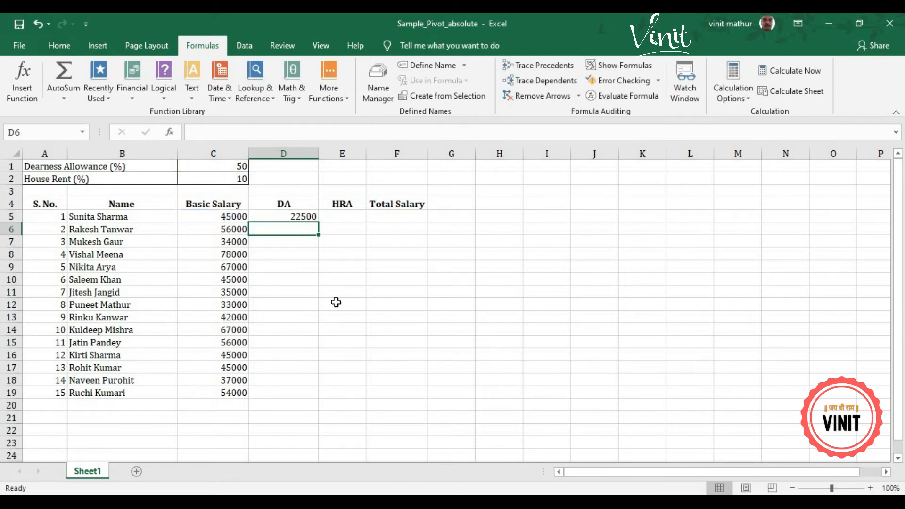
click(312, 217)
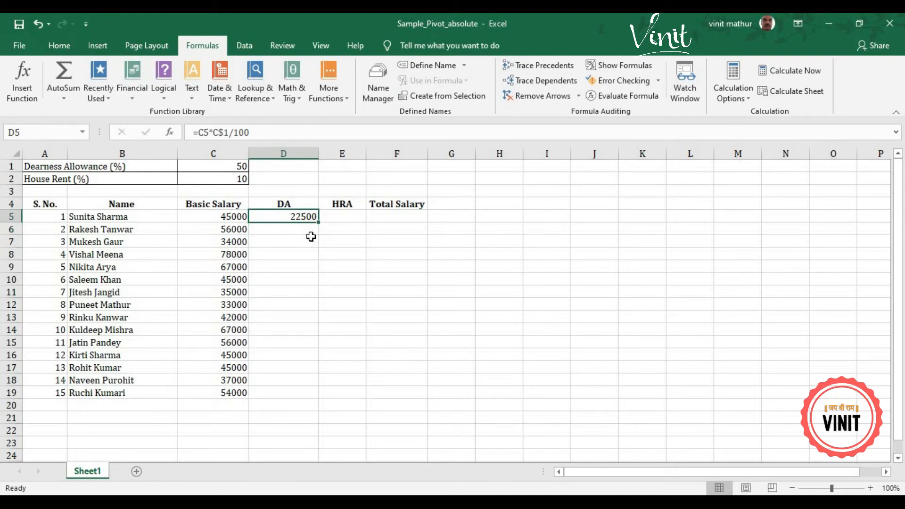
drag(321, 225, 312, 396)
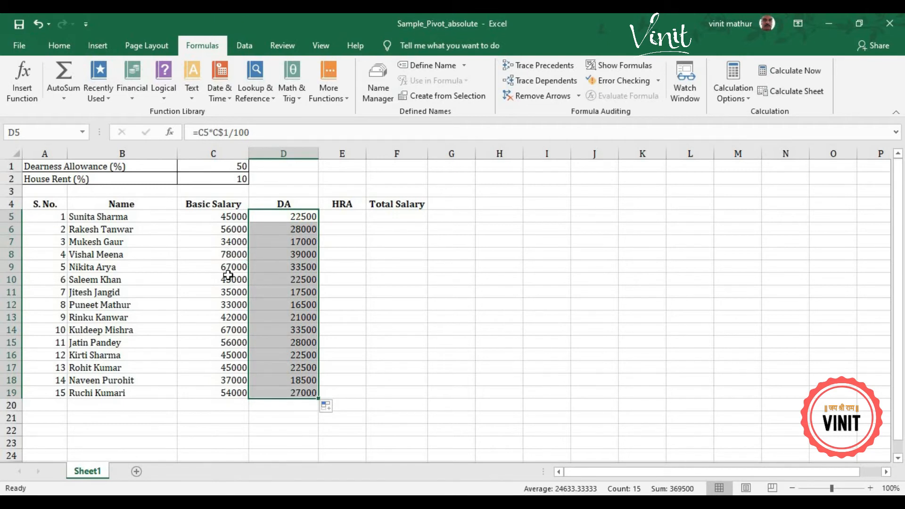
- Examine the DA formulas in D5:D19 against the basic salaries to check which percentage cell each row references
click(228, 291)
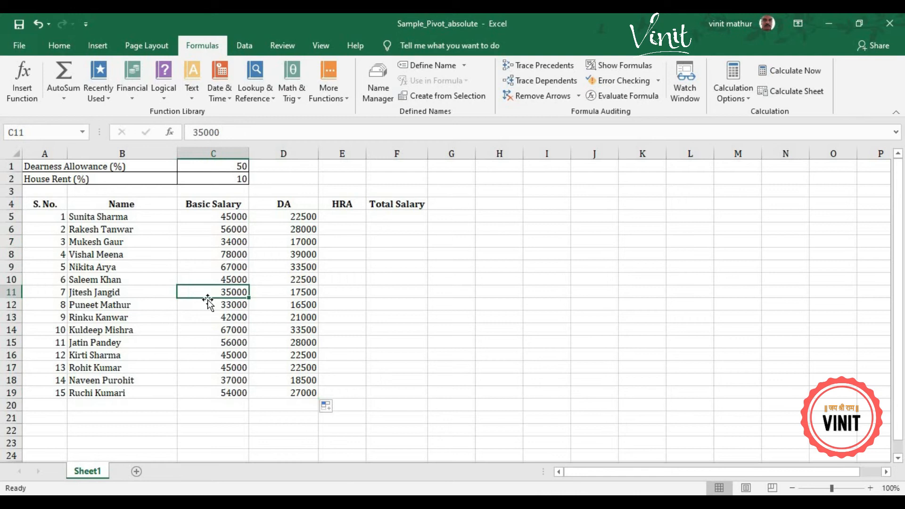
click(294, 296)
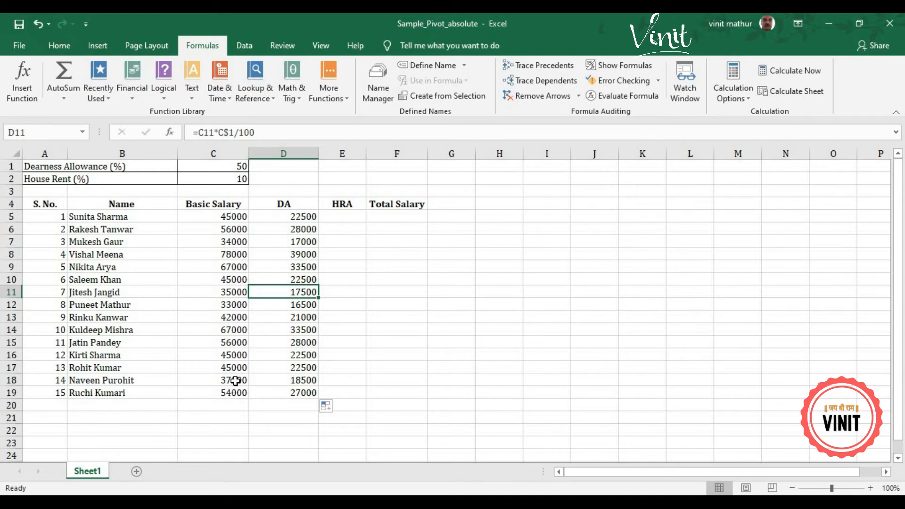
click(231, 343)
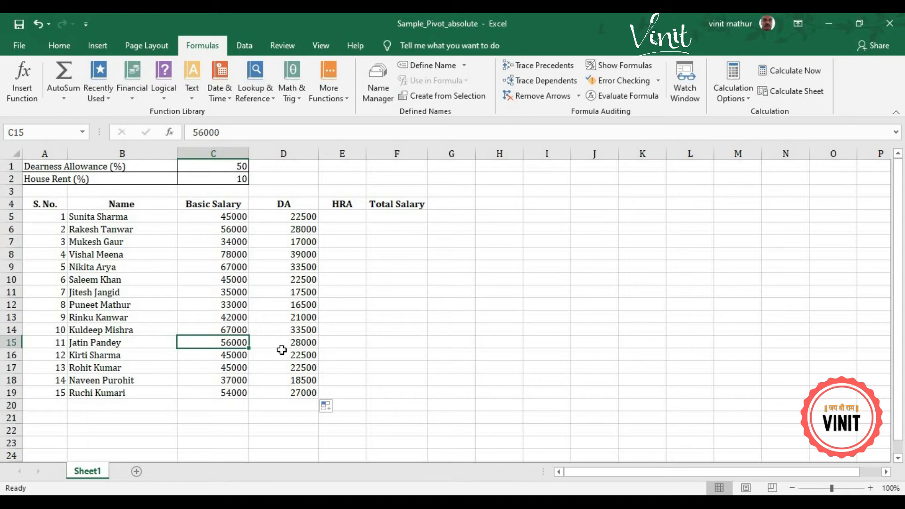
click(295, 344)
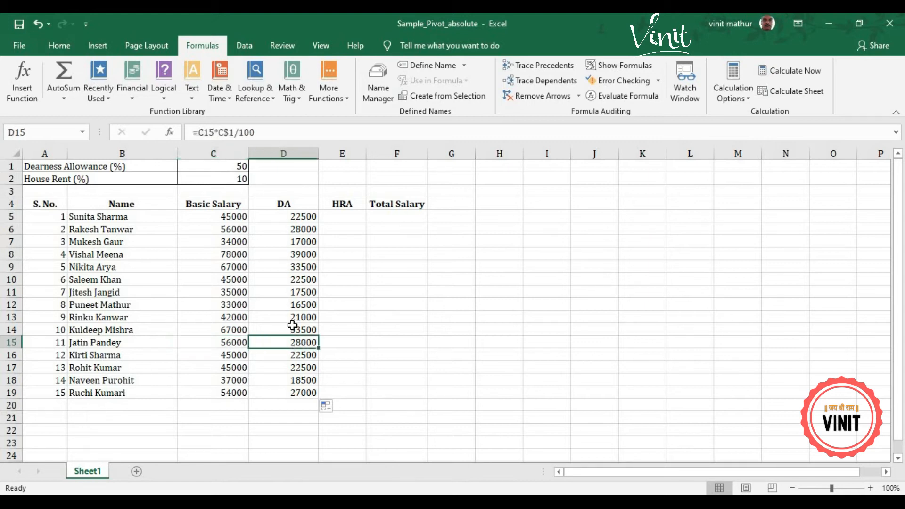
key(Up)
key(Up)
key(Up)
key(Up)
key(Up)
key(Up)
key(Up)
key(Up)
key(Up)
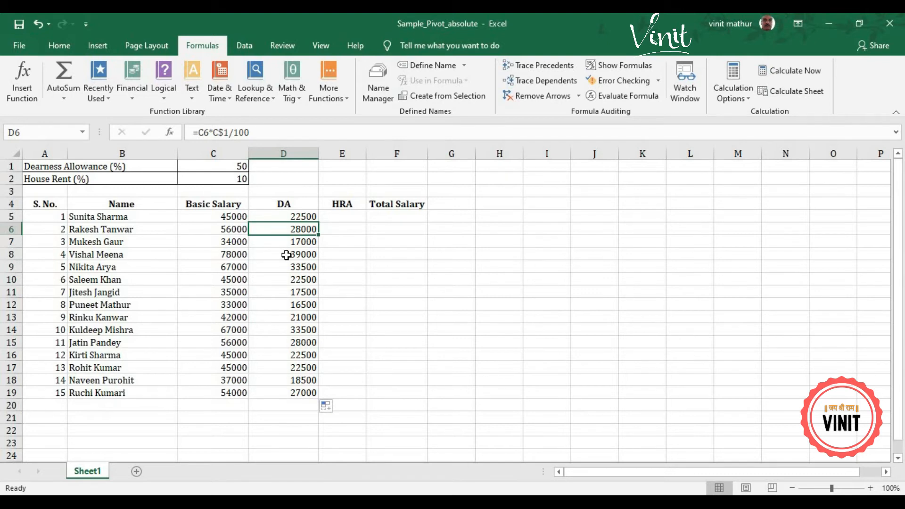
key(Down)
key(Down)
key(Down)
key(Down)
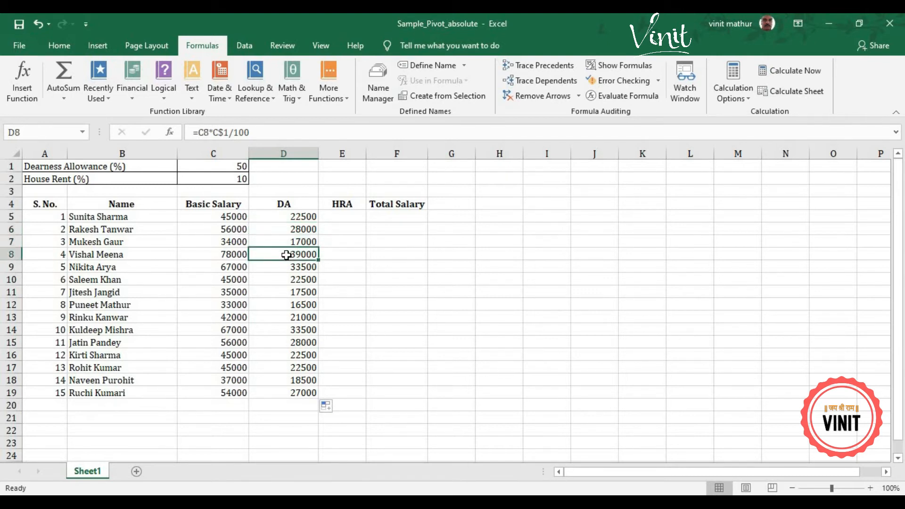
key(Down)
key(Down)
key(Down)
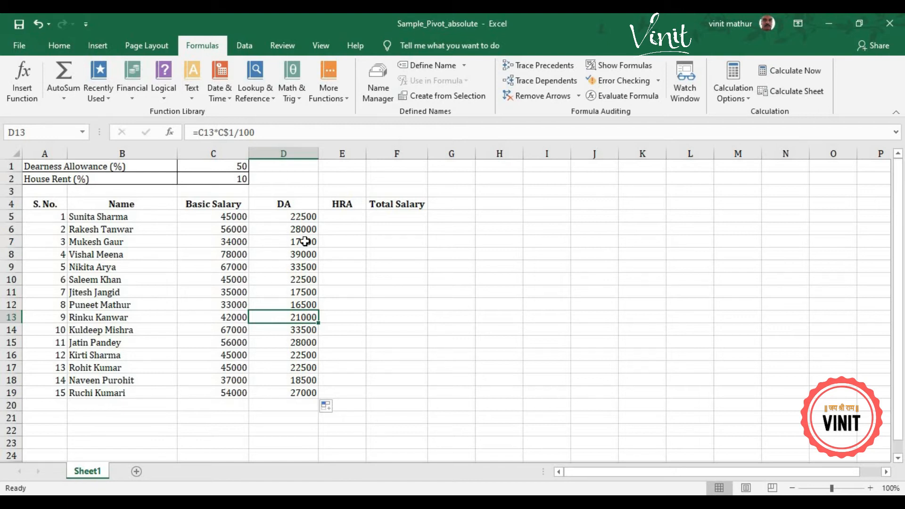
- Enter the HRA formula =C5*C$2/100 in E5 with the percentage row locked, and fill it down to E19
click(344, 218)
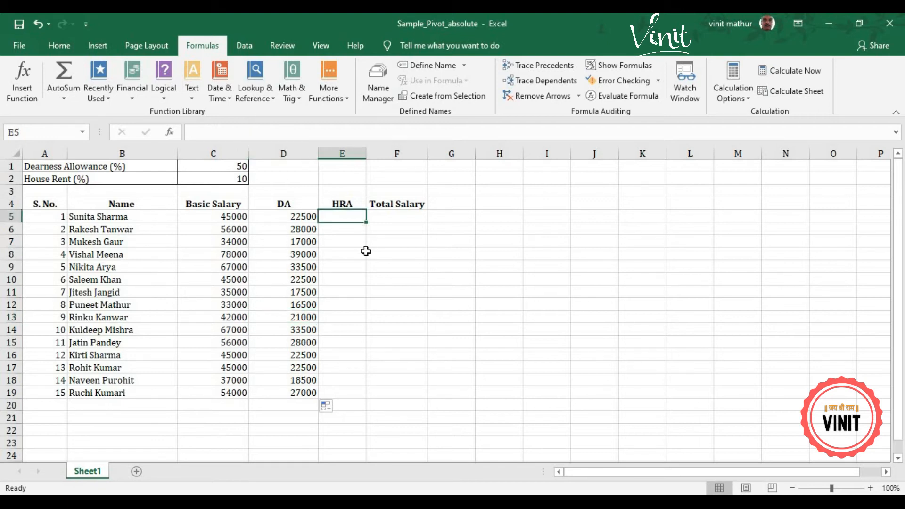
text(=)
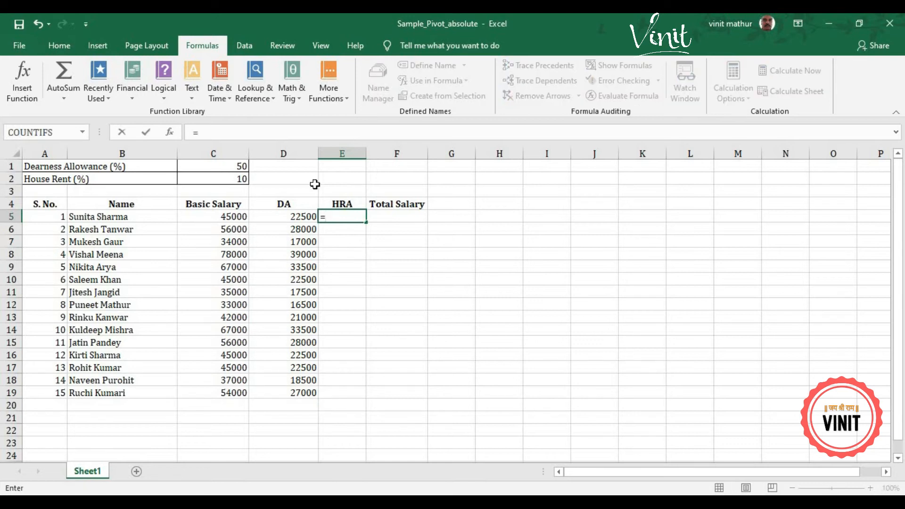
click(234, 218)
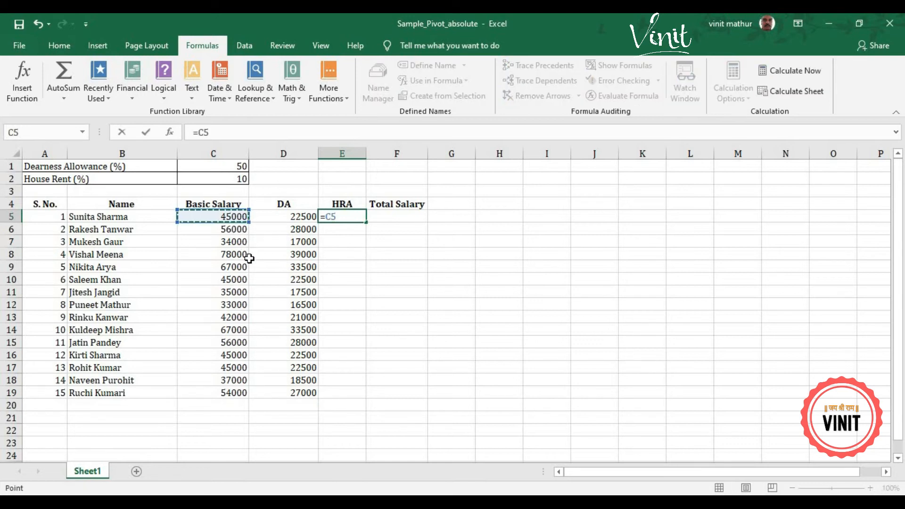
text(*c)
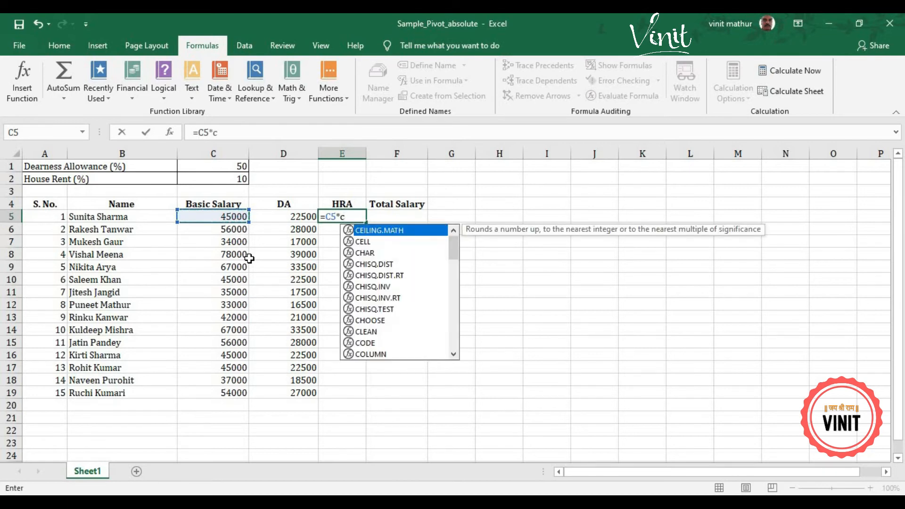
text($)
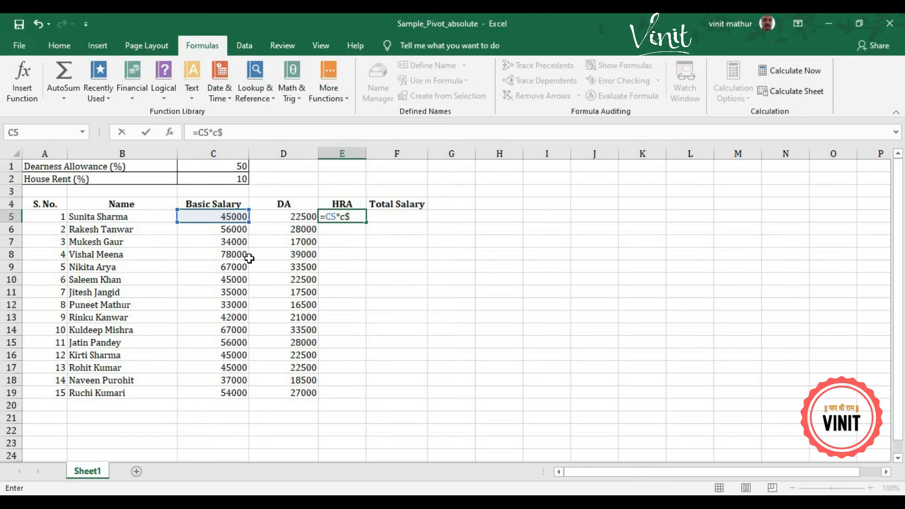
text(2/)
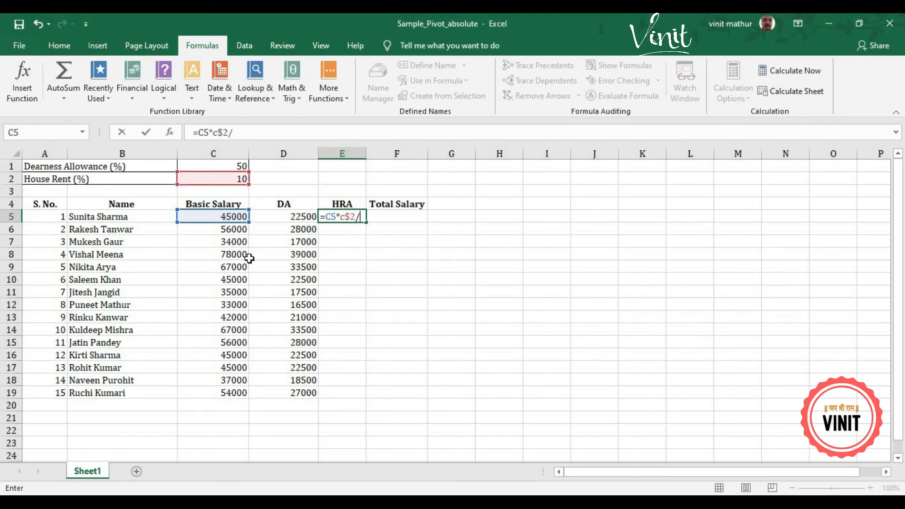
text(100)
key(Return)
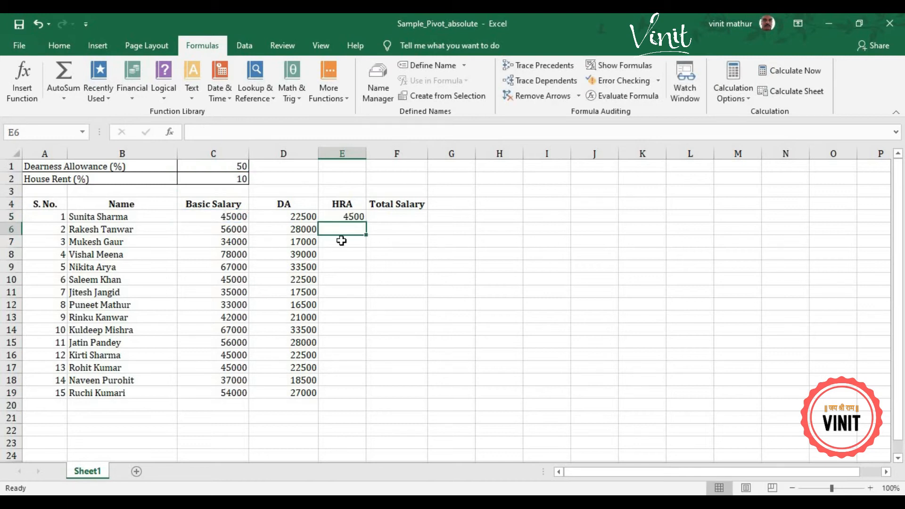
click(354, 216)
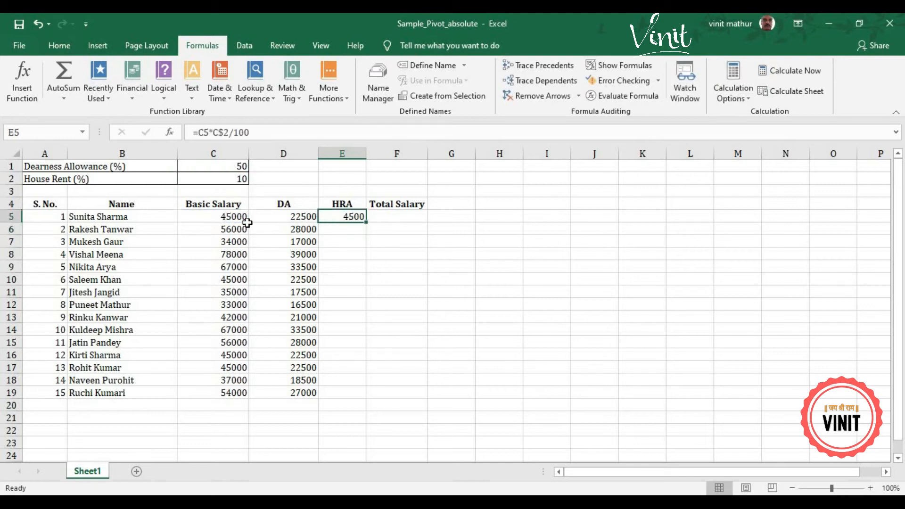
double_click(366, 222)
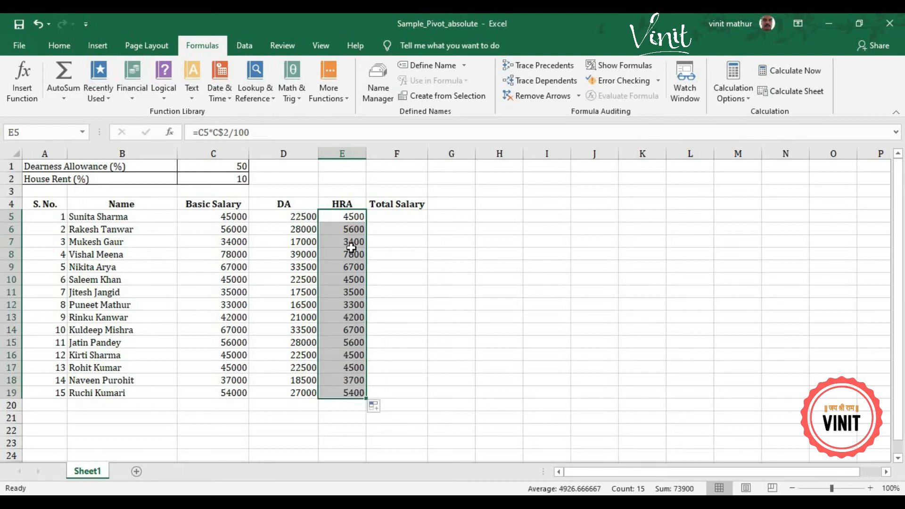
- Examine the HRA formulas from E19 up to E5 to check the basic salary and percentage cells they reference
click(348, 395)
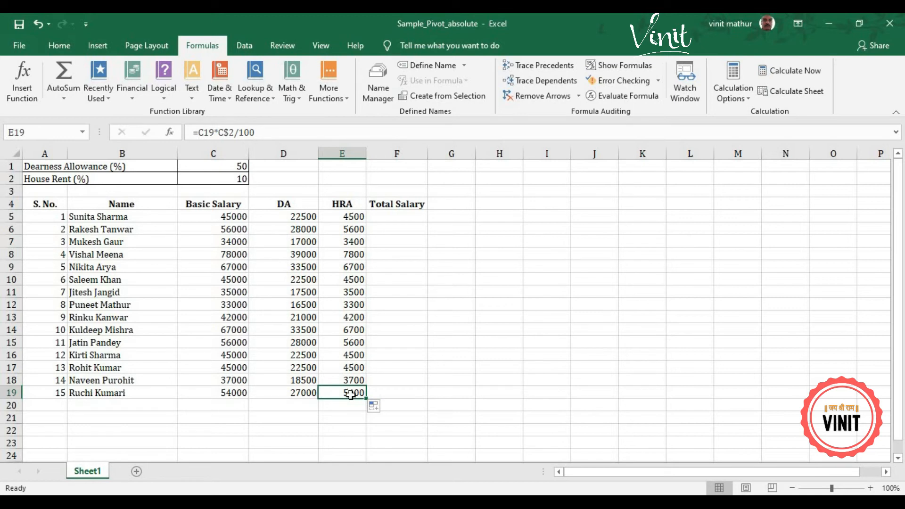
key(Up)
key(Up)
key(Up)
key(Up)
key(Up)
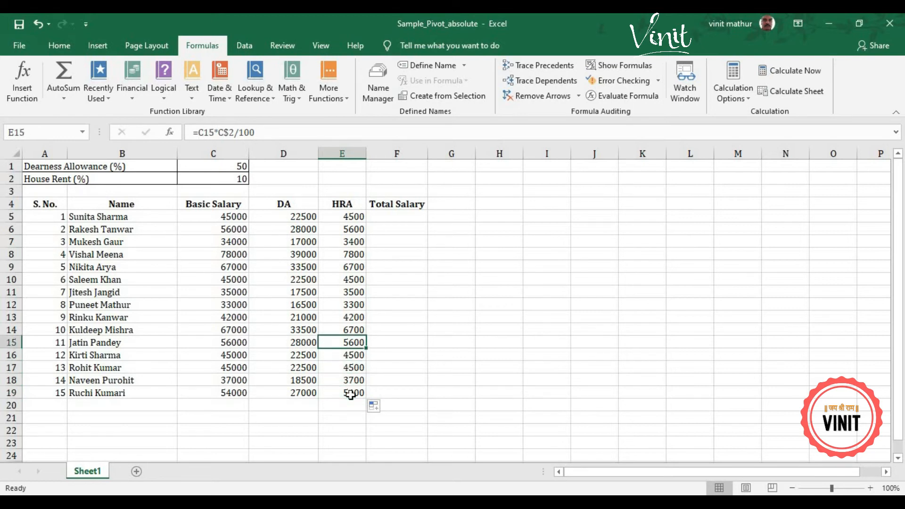
key(Up)
key(Up)
key(Up)
key(Up)
key(Up)
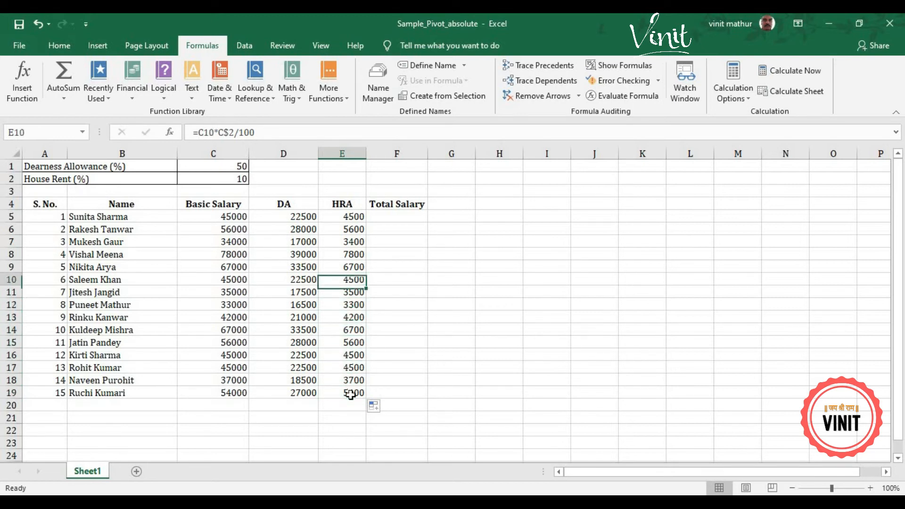
key(Up)
key(Up)
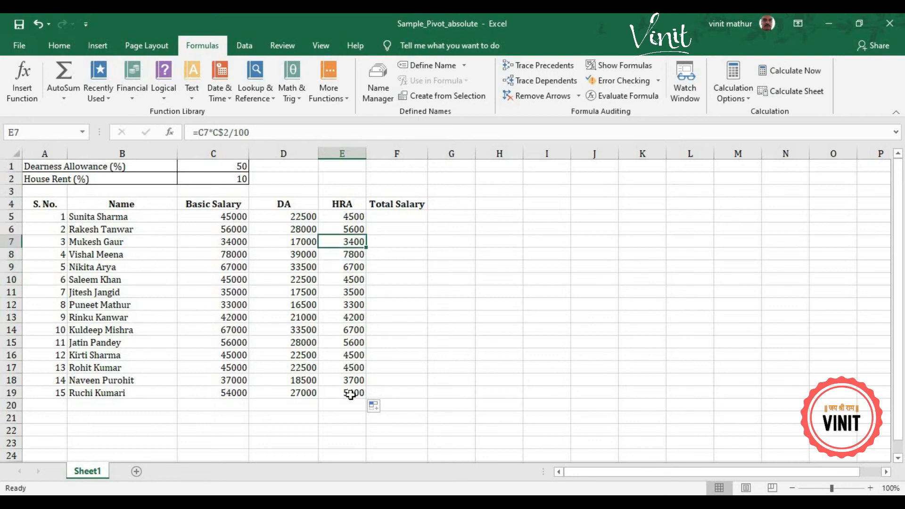
key(Up)
key(Up)
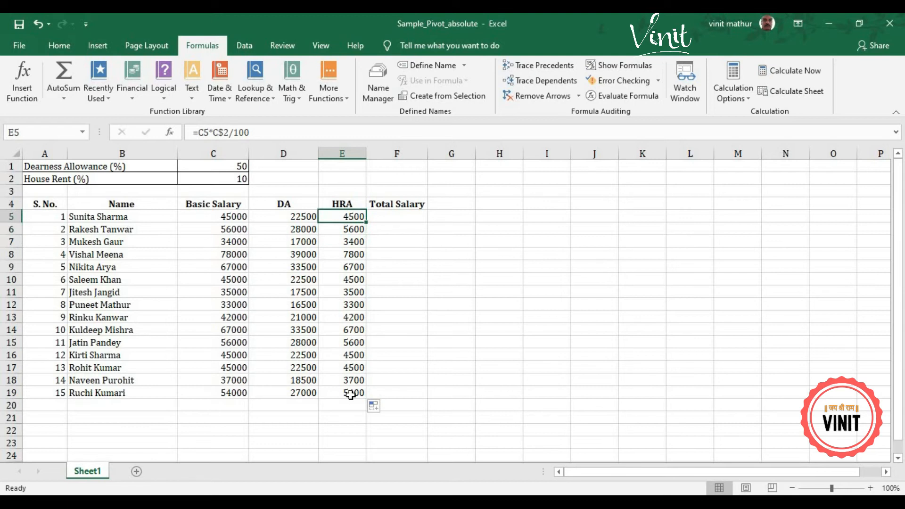
- Total C5:E5 with AutoSum in F5 as the Total Salary, and fill the formula down to F19
click(415, 217)
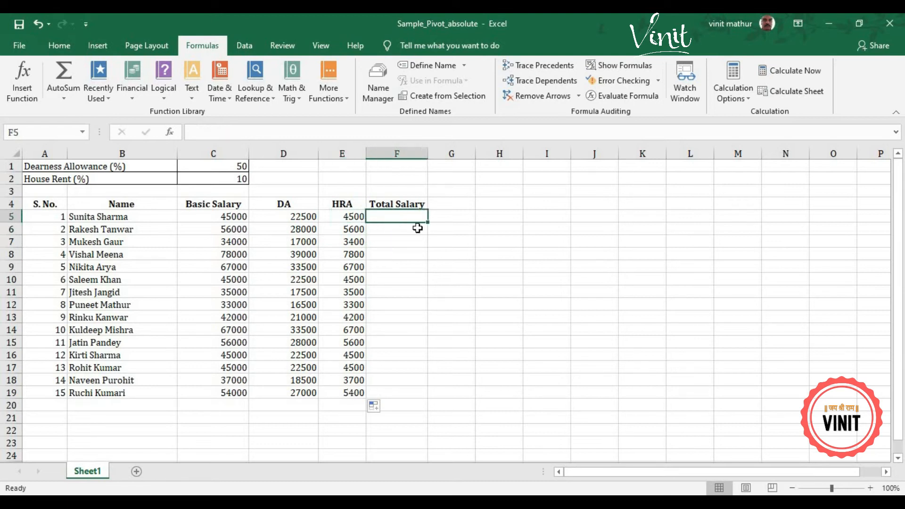
click(67, 46)
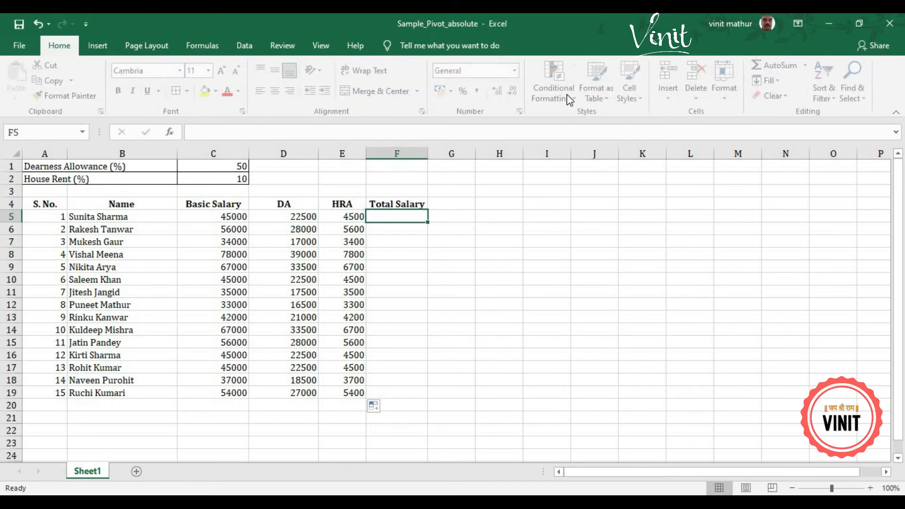
click(780, 66)
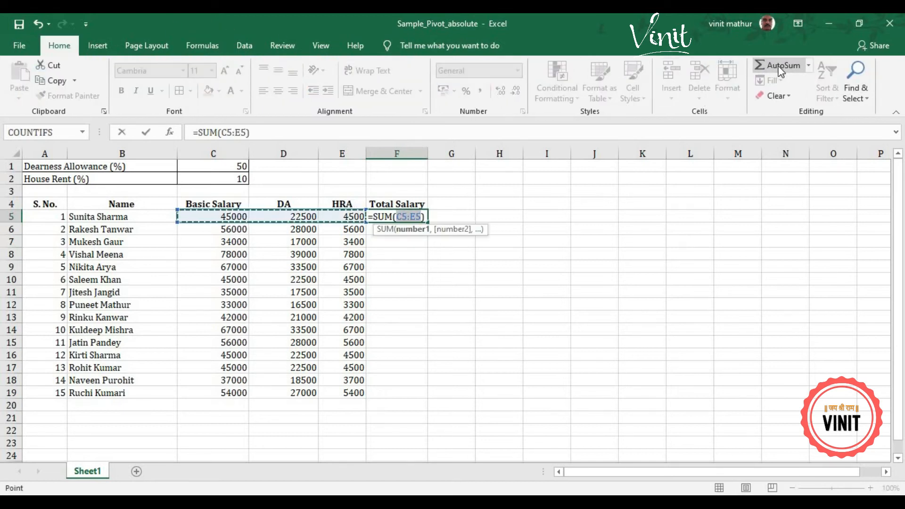
key(Return)
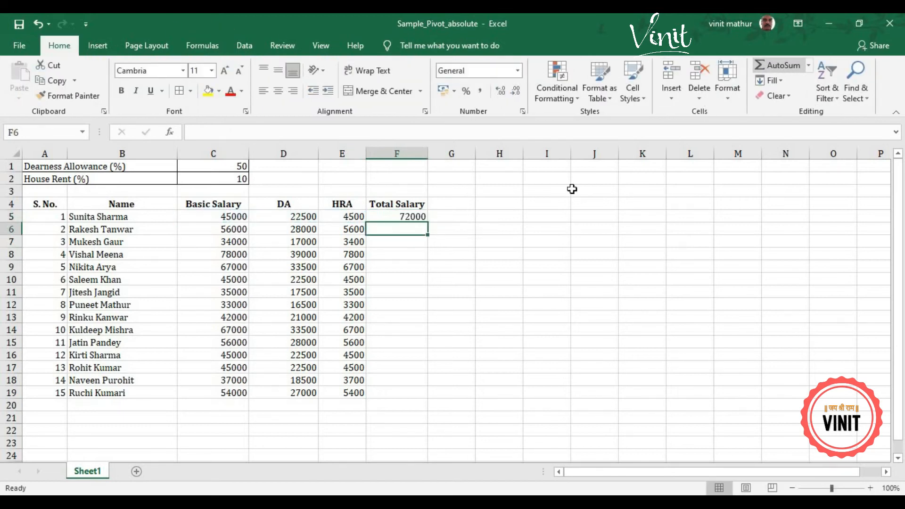
click(423, 219)
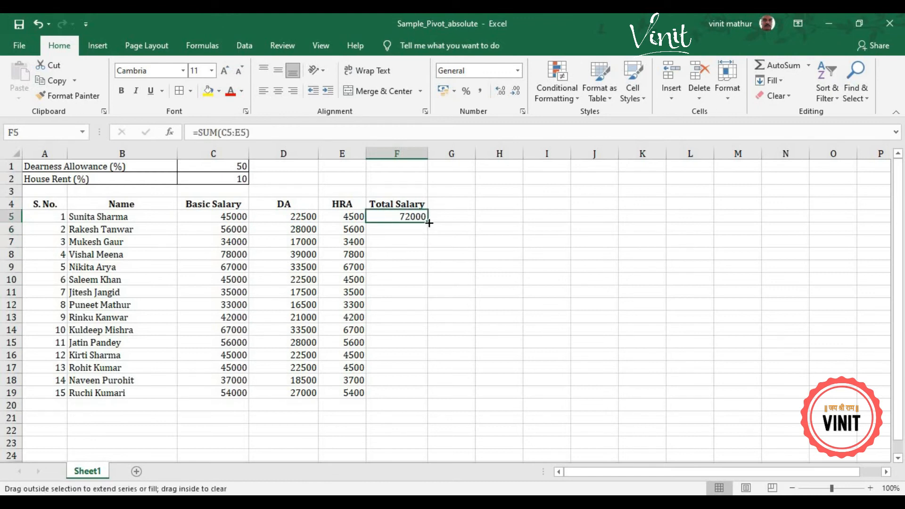
double_click(429, 223)
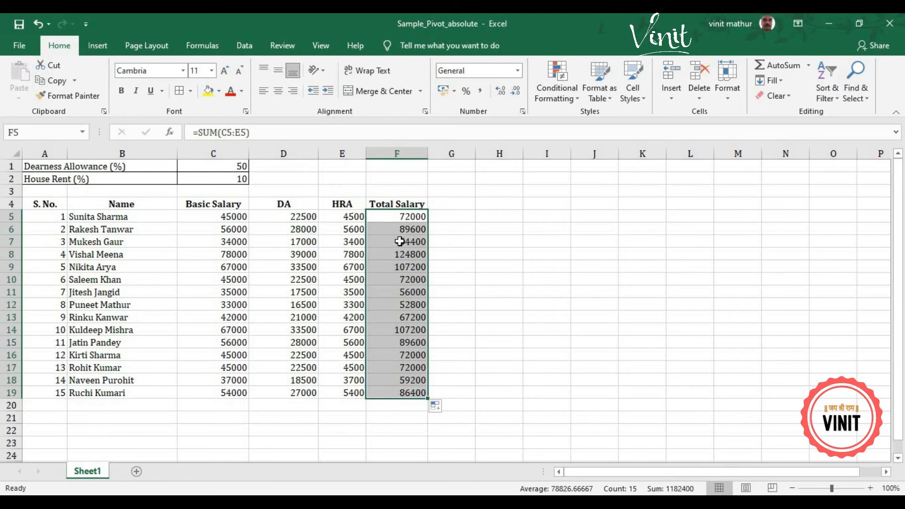
- Examine the Total Salary formulas down column F against the salary, DA and HRA cells, and review the DA formula in D5
drag(220, 218, 358, 218)
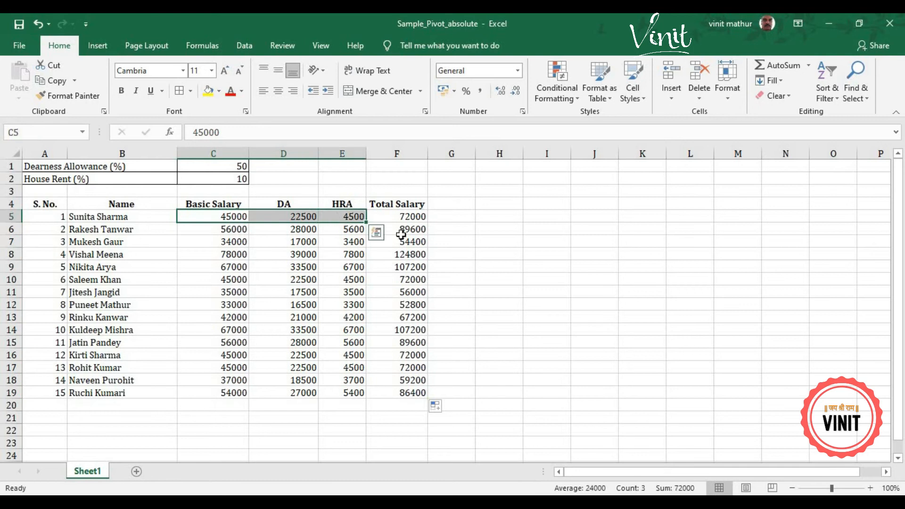
click(401, 233)
click(403, 242)
click(404, 255)
click(402, 268)
click(400, 280)
click(402, 292)
click(404, 305)
click(405, 318)
click(406, 341)
click(402, 229)
click(402, 244)
click(405, 265)
click(404, 281)
click(404, 304)
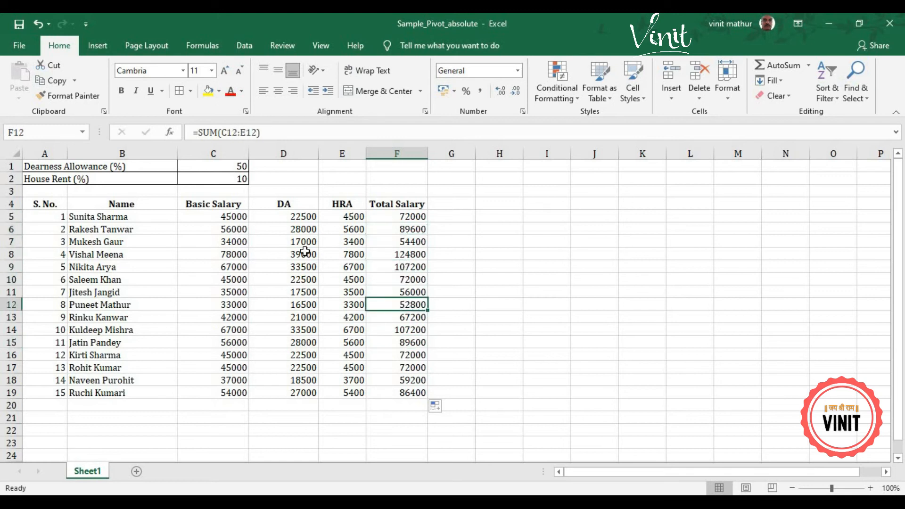
click(294, 217)
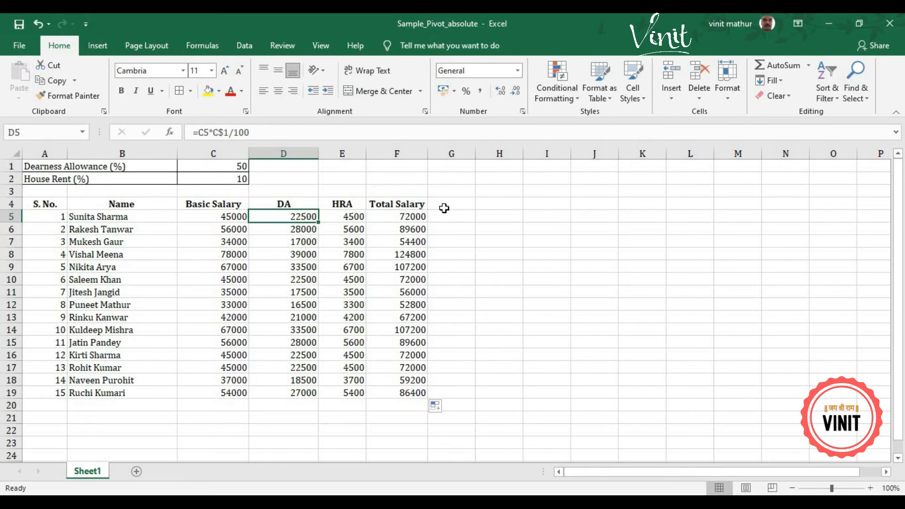
- Enter the label PF (%) in A3, below the House Rent percentage label
click(48, 187)
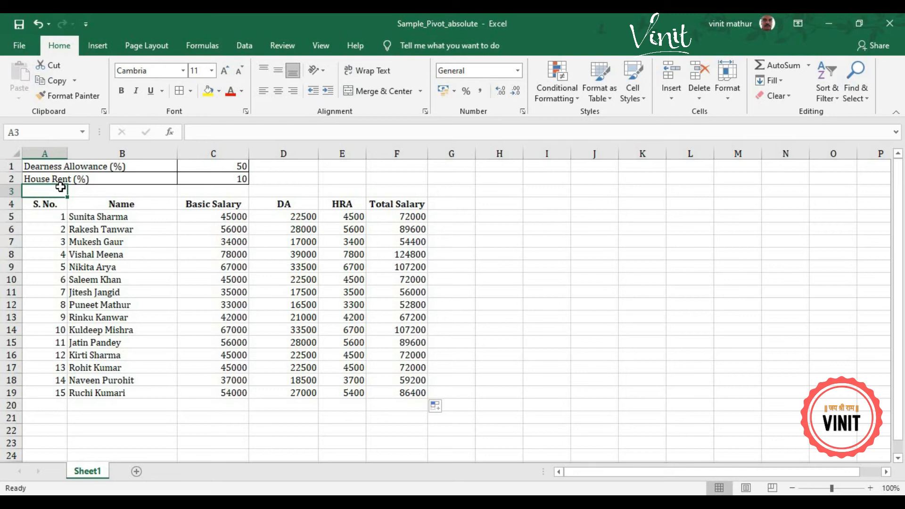
text(P)
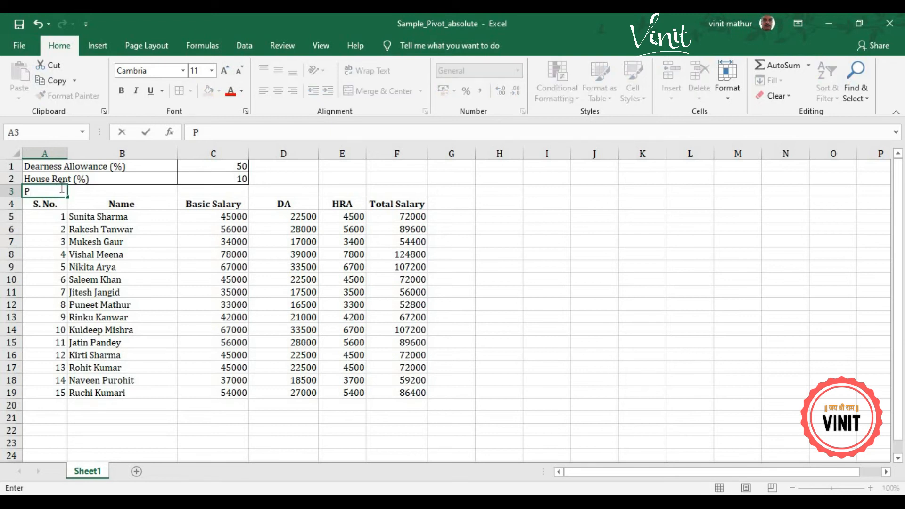
text(F (%0)
key(Right)
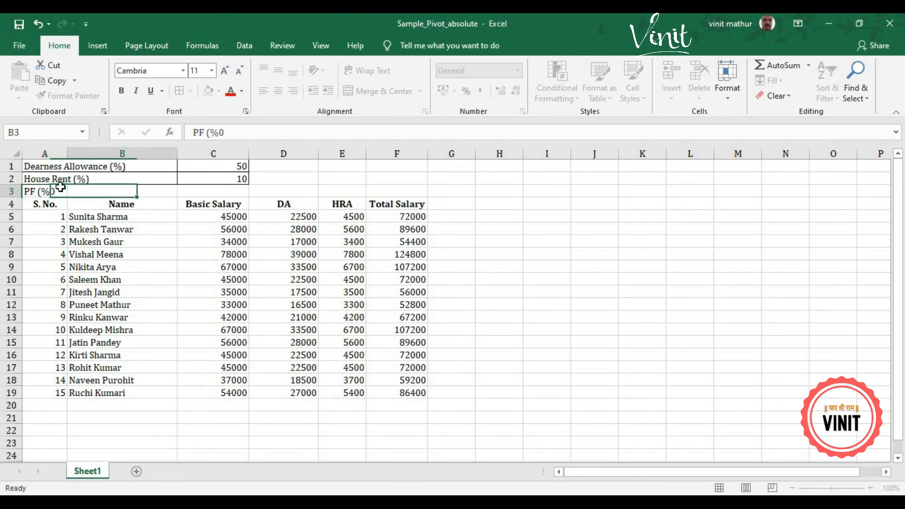
key(Left)
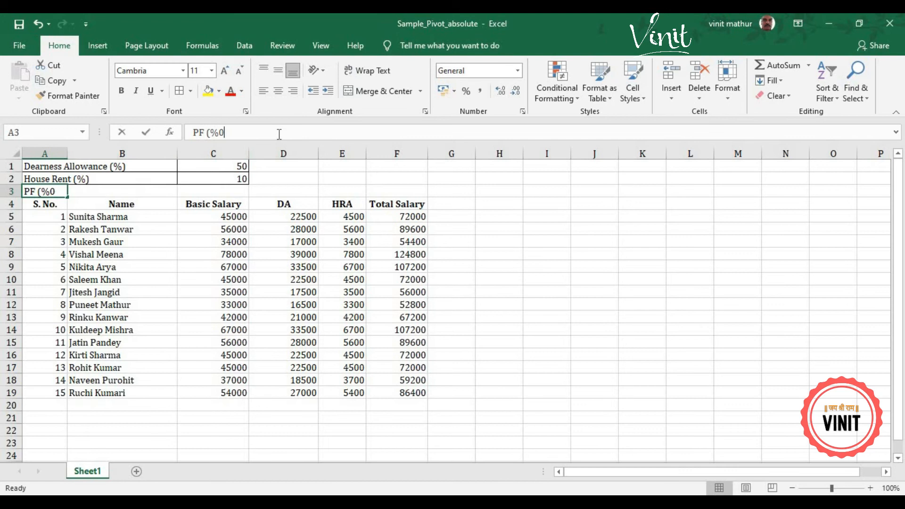
click(279, 134)
key(BackSpace)
text())
key(Tab)
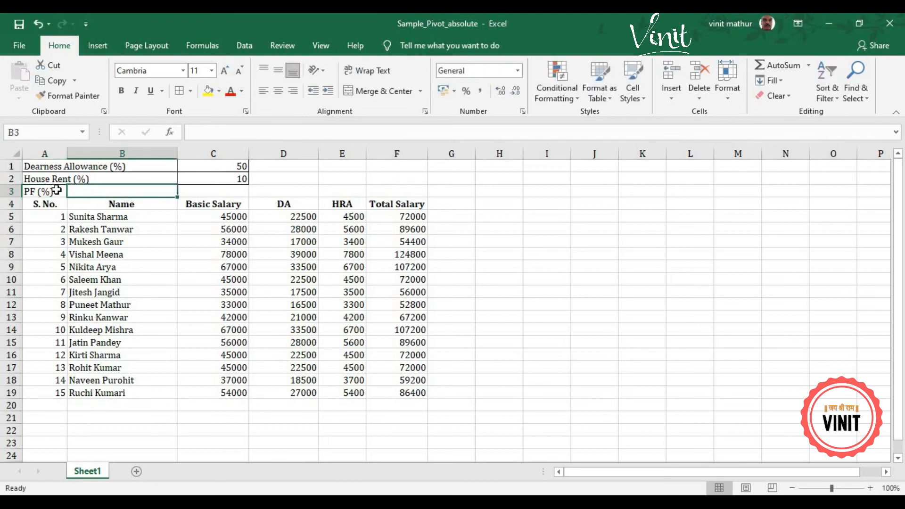
- Merge A3:B3 across for the PF (%) label and enter 8.33 as its percentage in C3
key(Left)
shift+click(103, 190)
click(421, 91)
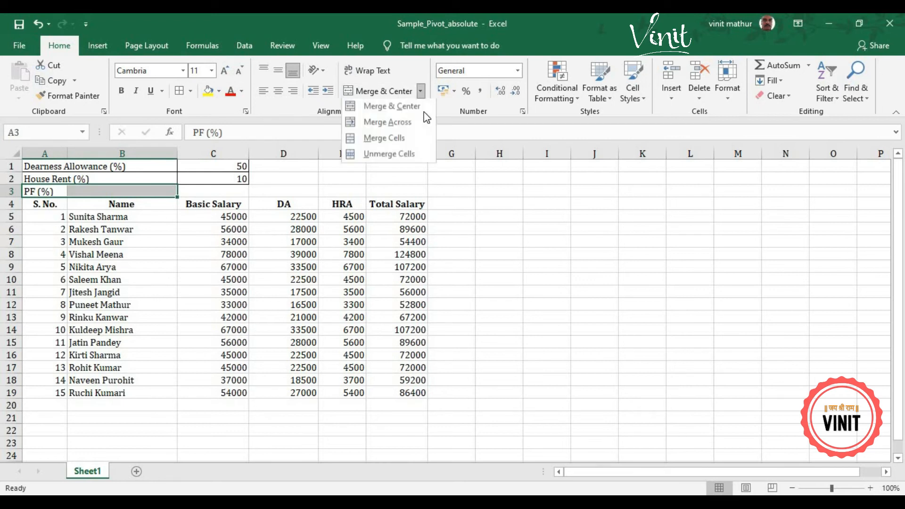
click(405, 120)
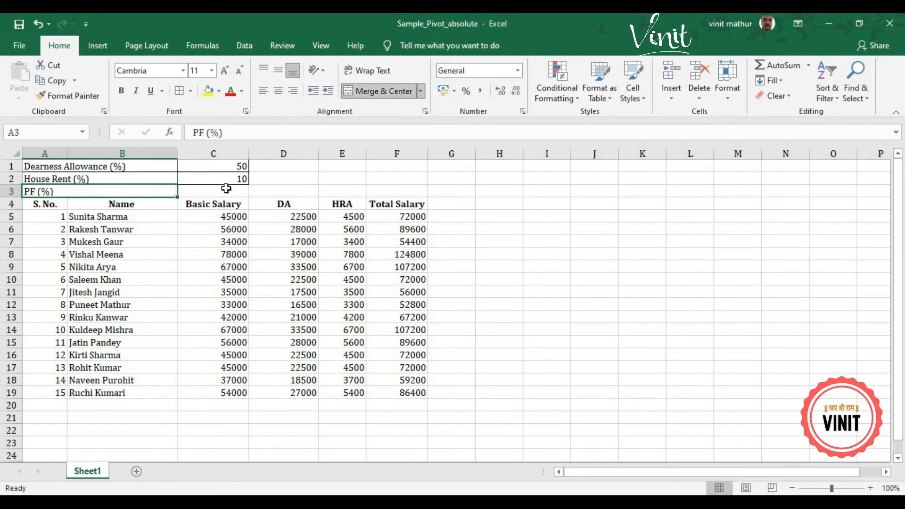
click(226, 189)
text(8)
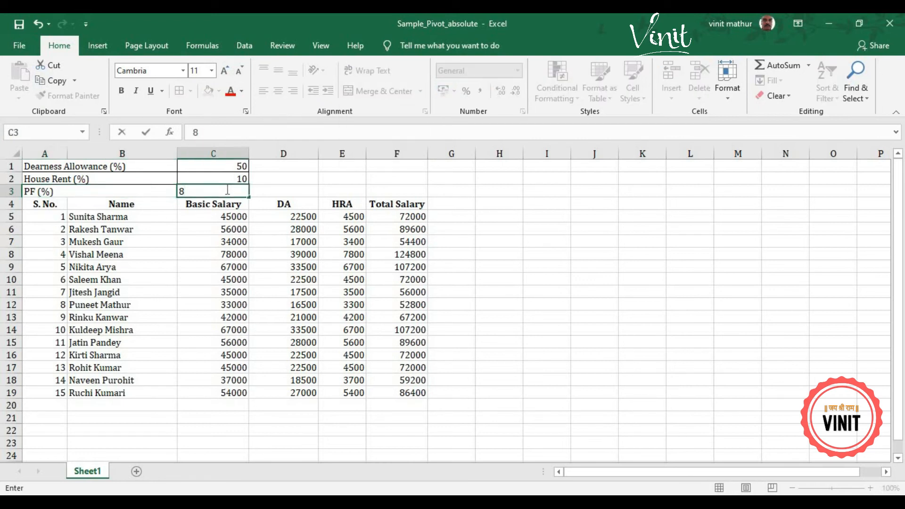
text(.33)
key(Return)
- Apply all borders to the PF (%) label and its percentage in A3:C3
click(125, 194)
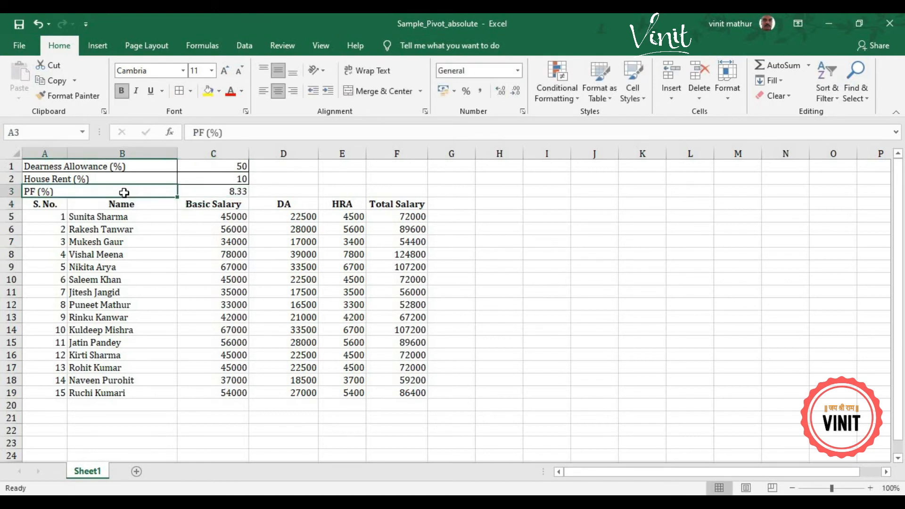
drag(173, 189, 198, 189)
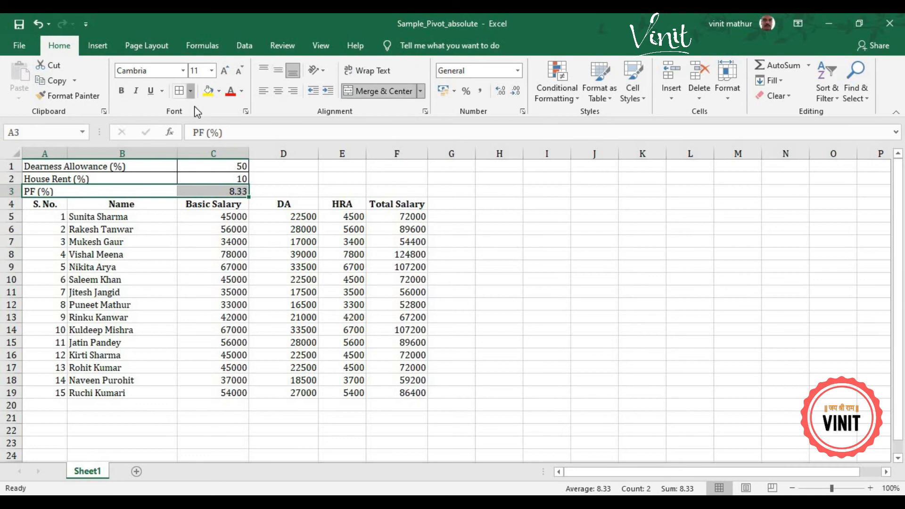
click(191, 91)
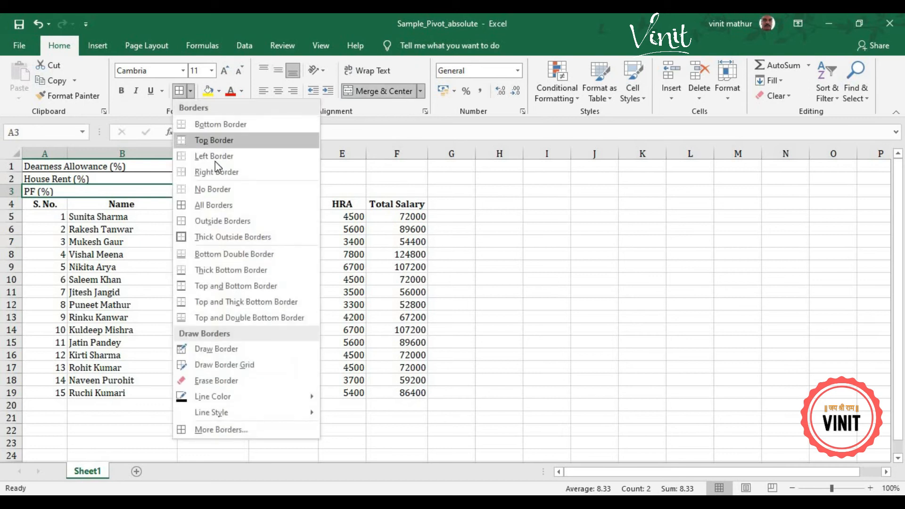
click(222, 206)
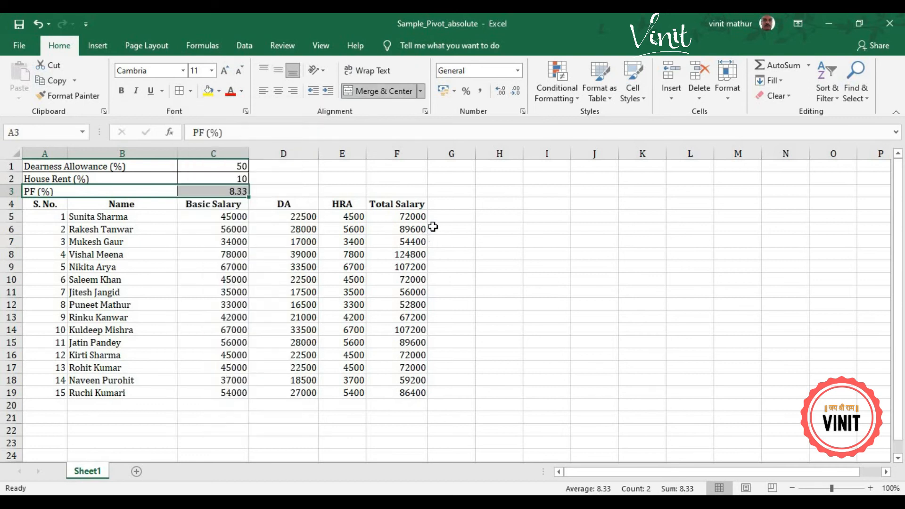
- Add the column heading PF in G4, beside Total Salary
click(447, 202)
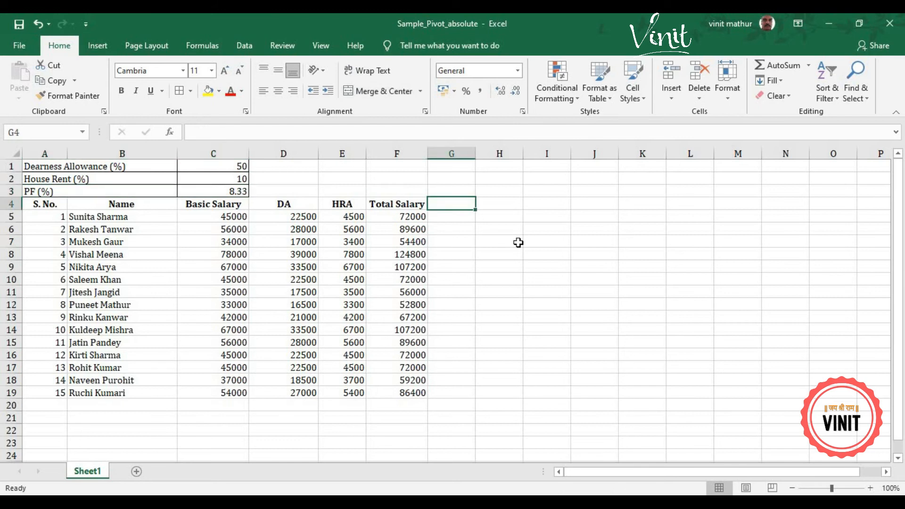
text(PF)
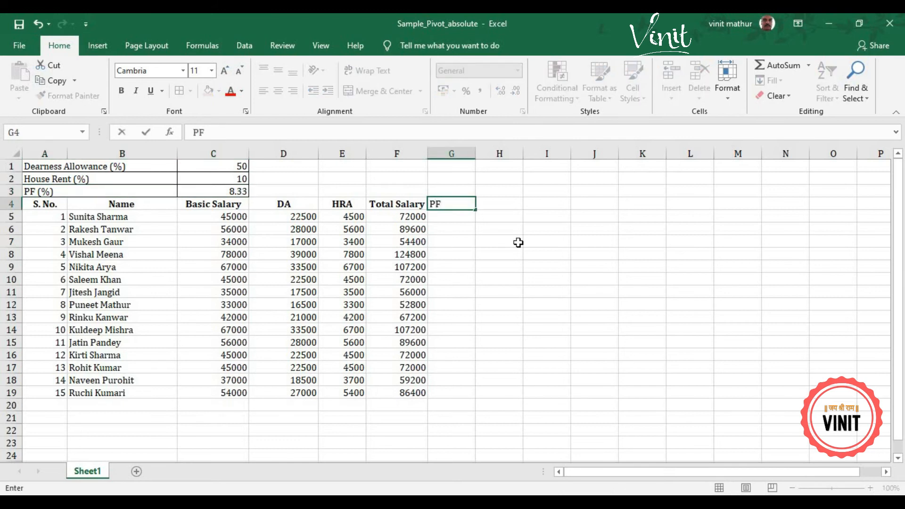
key(Return)
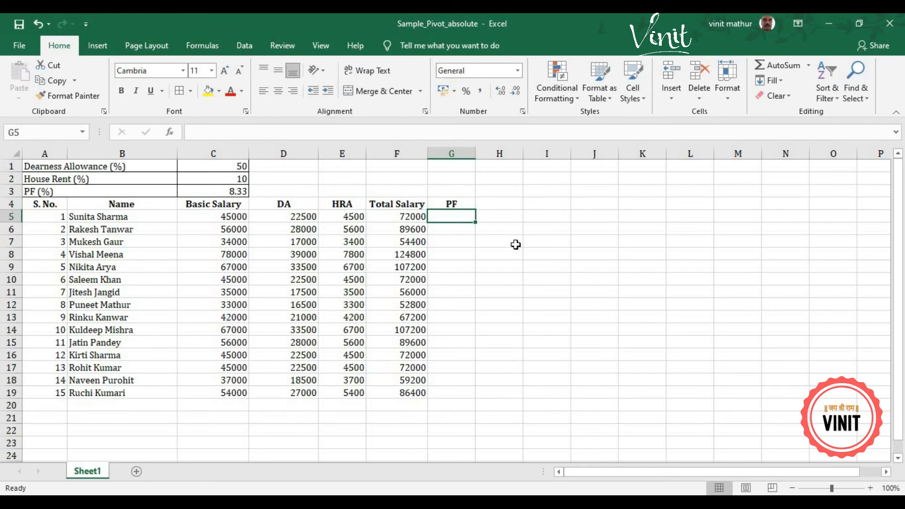
- Calculate the first employee's PF in G5 with =C5*$C$3/100 and fill the formula down to G19
text(=)
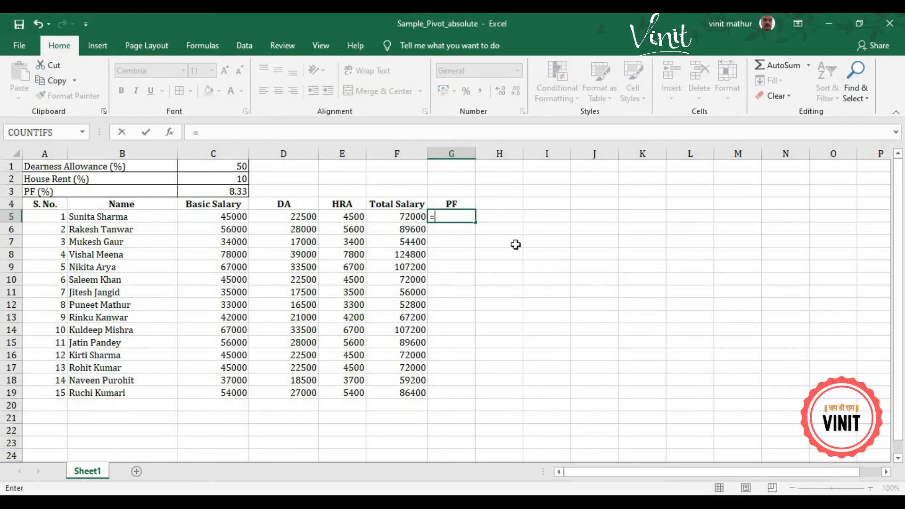
click(234, 217)
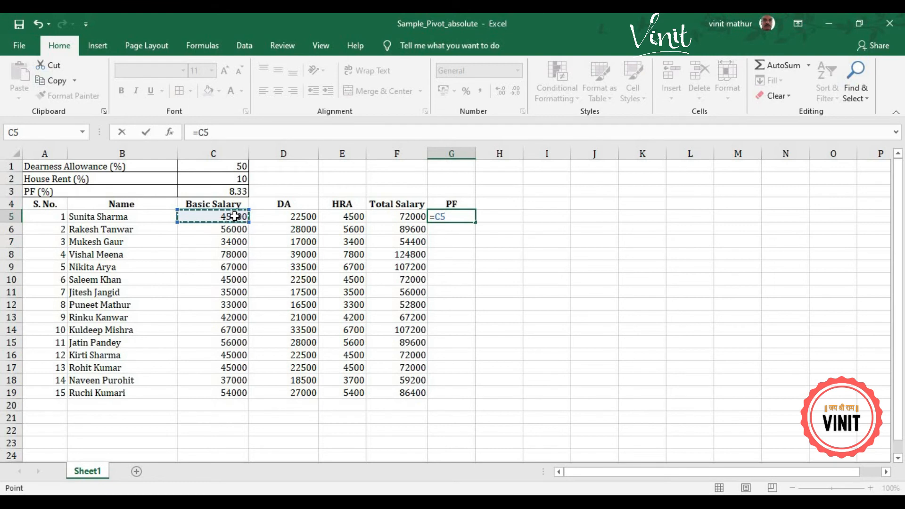
text(*)
click(237, 193)
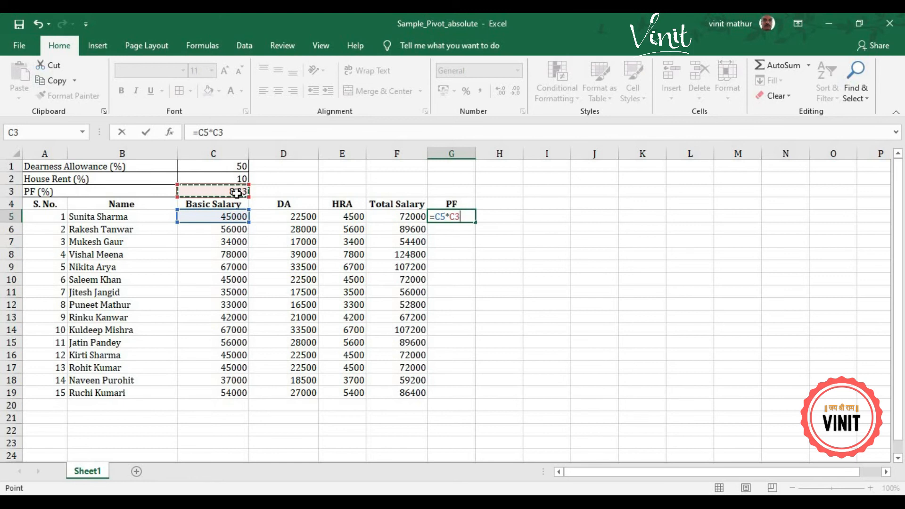
text(/100)
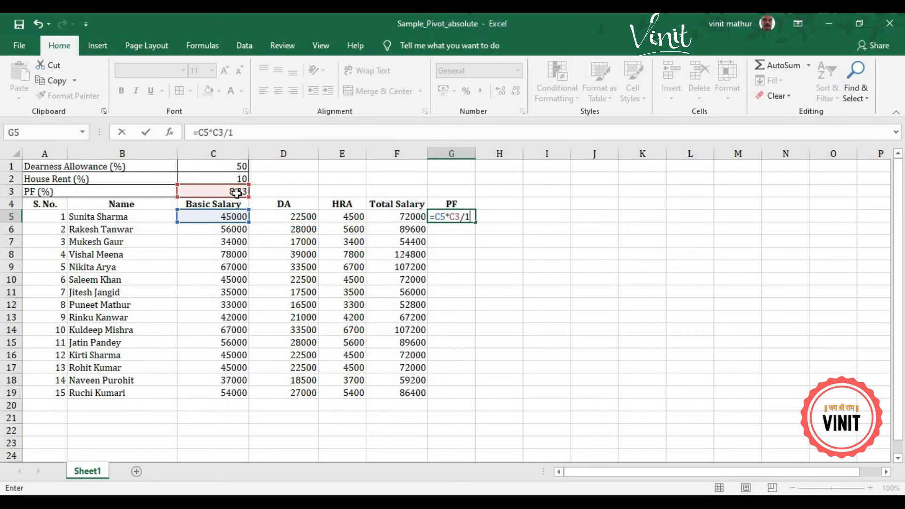
click(458, 217)
key(F4)
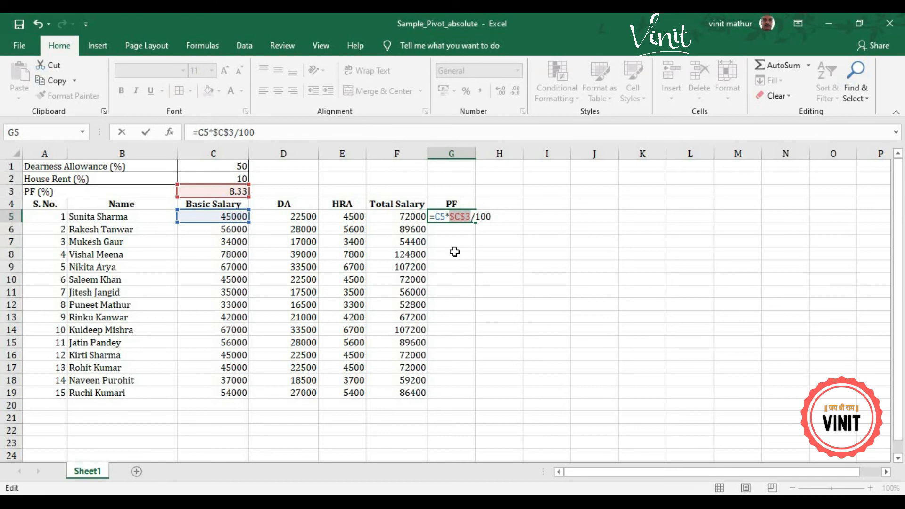
key(Return)
click(467, 217)
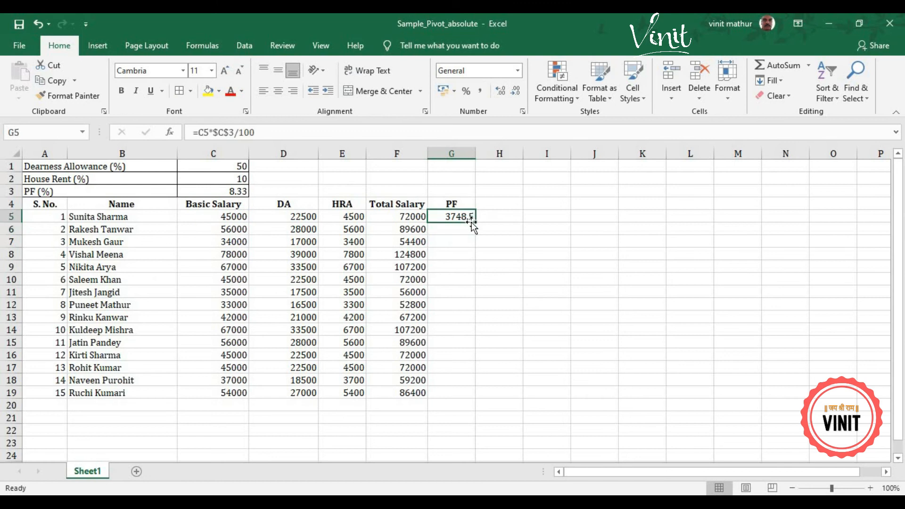
double_click(474, 221)
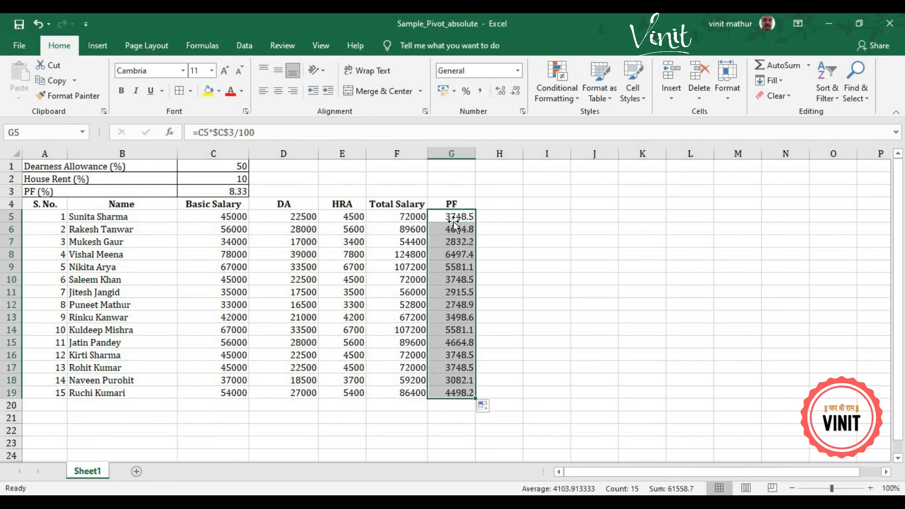
click(453, 220)
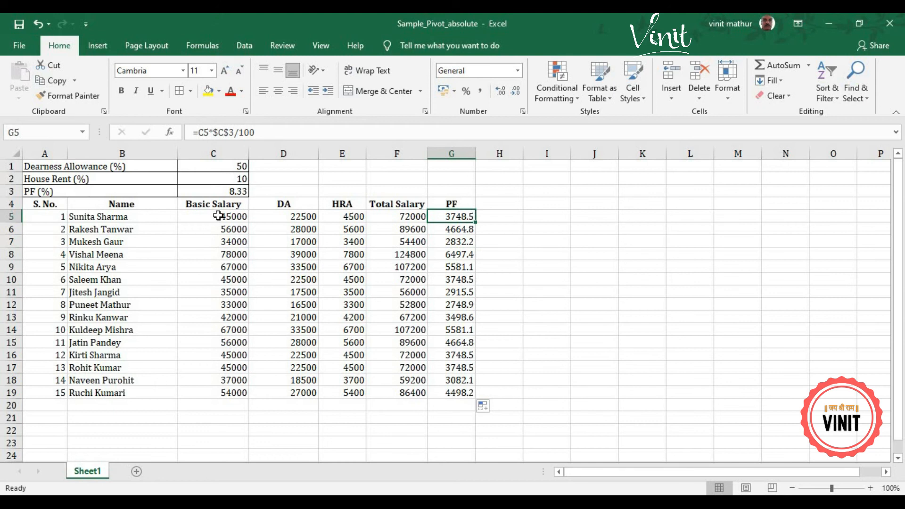
- Add the column heading Net in H4, beside the PF column
click(498, 215)
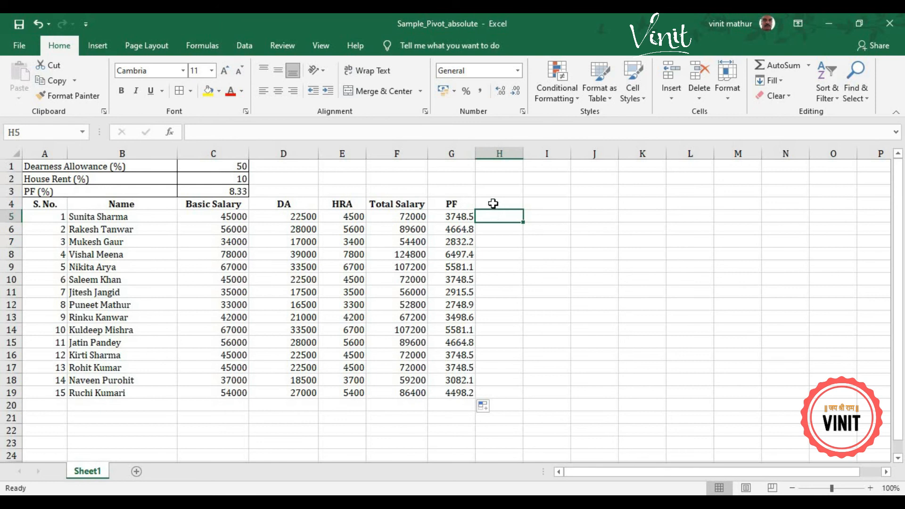
click(493, 204)
text(Net)
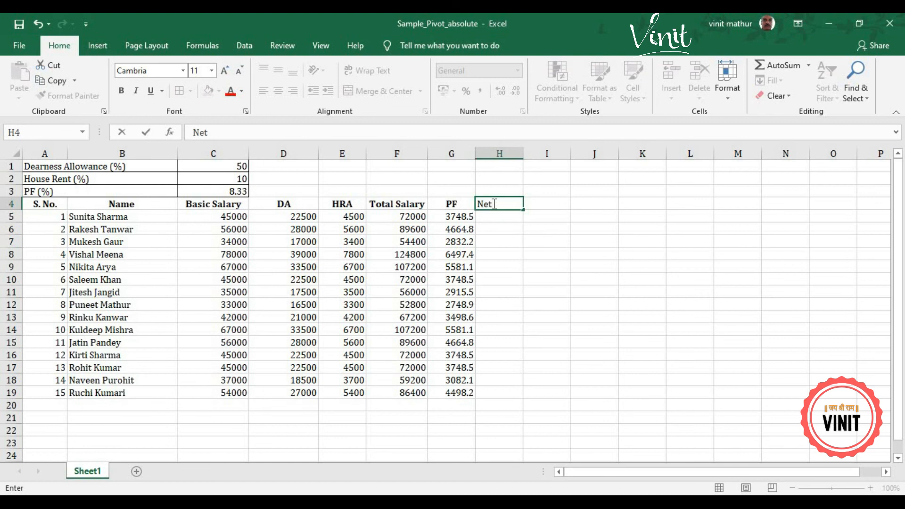
key(Return)
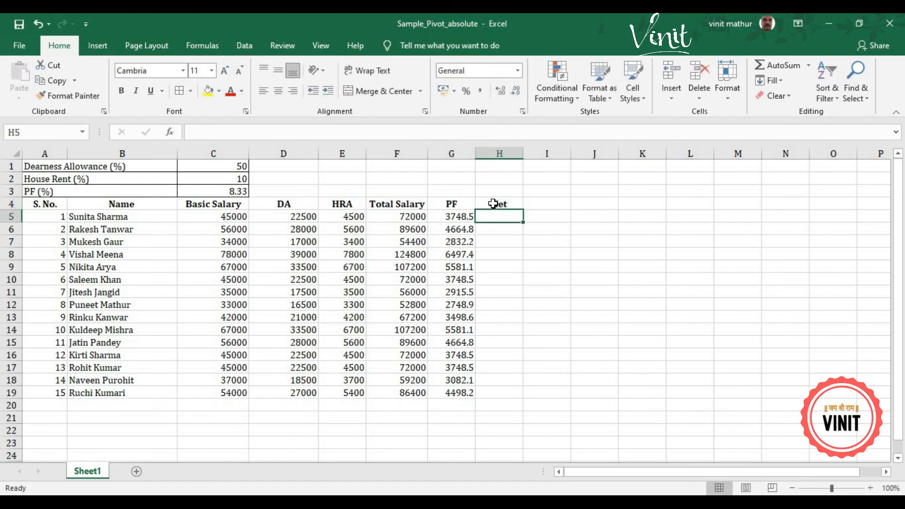
- Calculate the net salary in H5 as total salary minus PF with =F5-G5, and fill it down to H19
text(=)
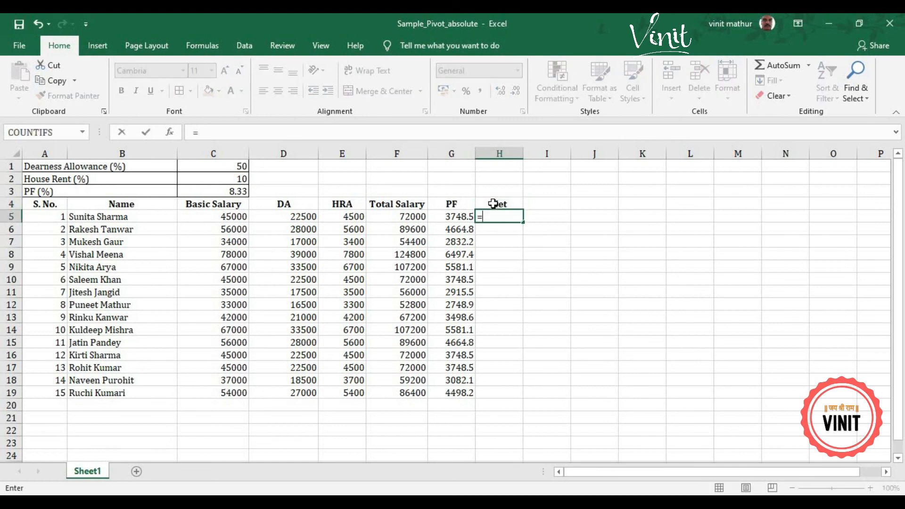
click(405, 217)
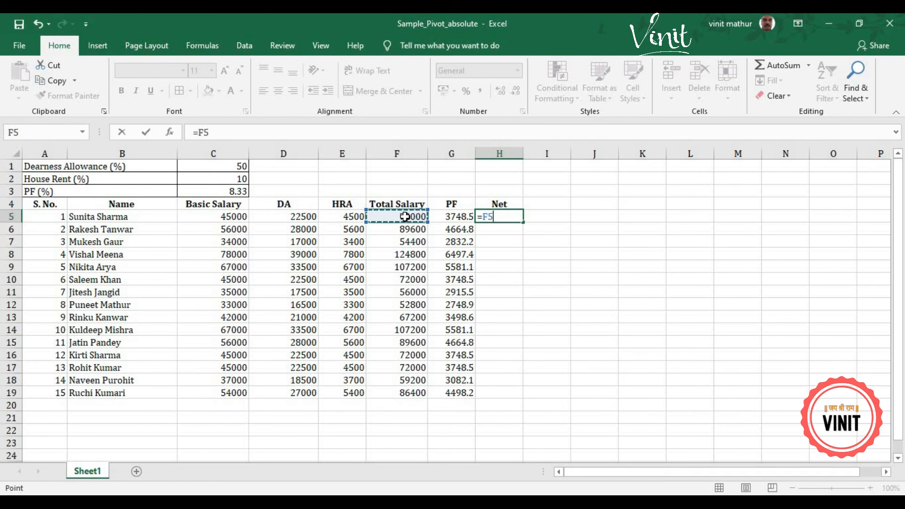
text(-)
click(451, 215)
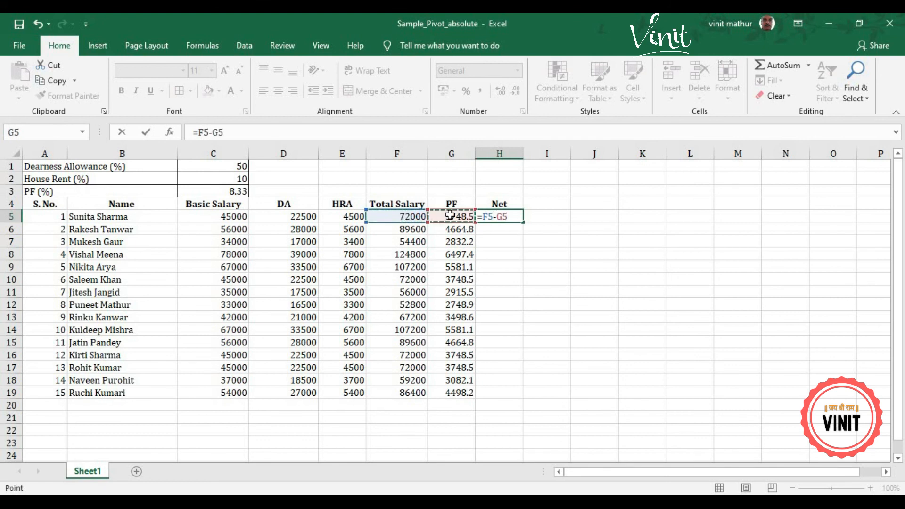
key(Return)
click(518, 218)
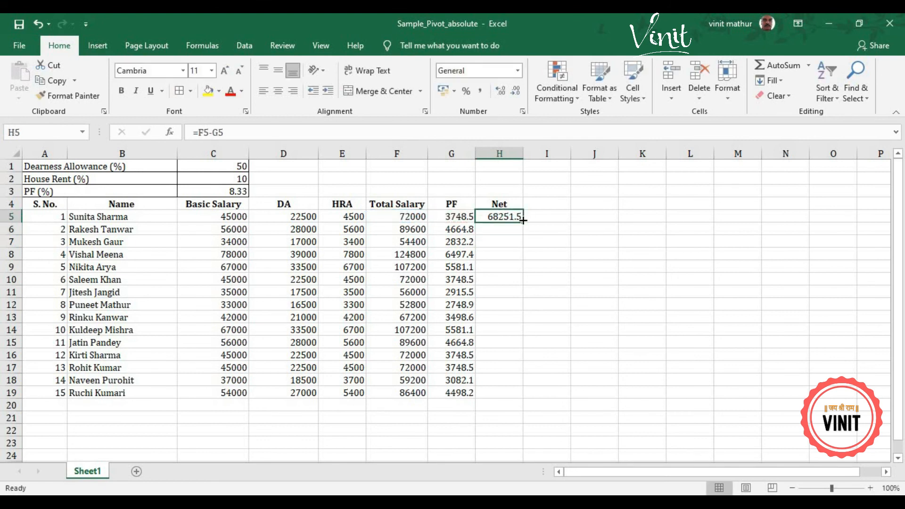
double_click(522, 220)
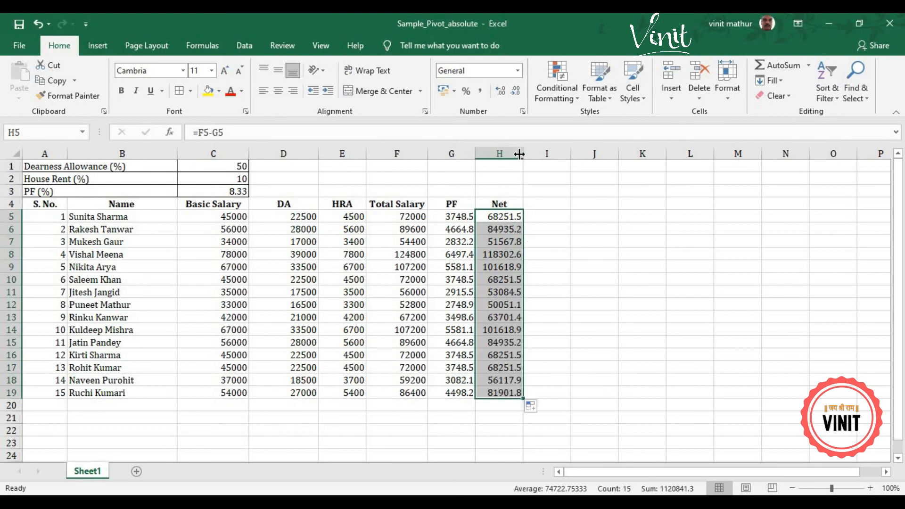
- Show the Net amounts in H5:H19 with two decimal places and slightly widen columns H and G
click(501, 90)
drag(524, 154, 539, 154)
drag(471, 157, 476, 156)
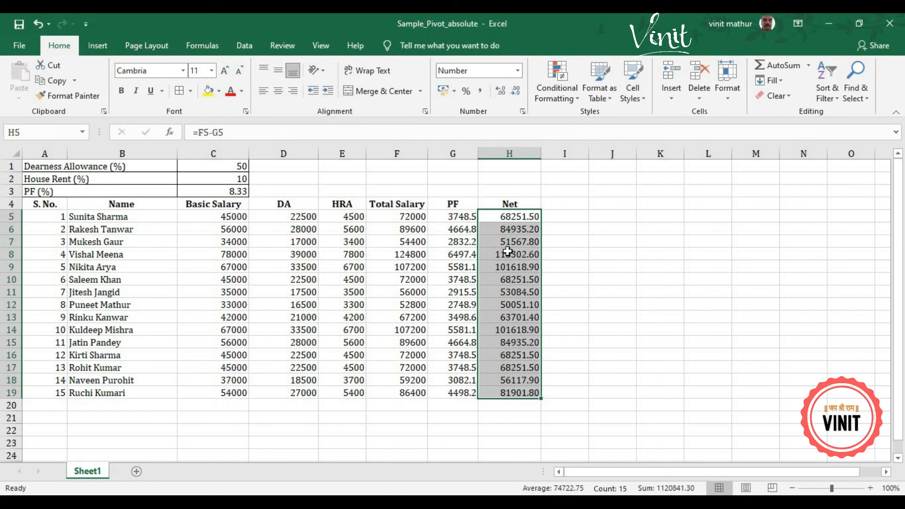
click(611, 241)
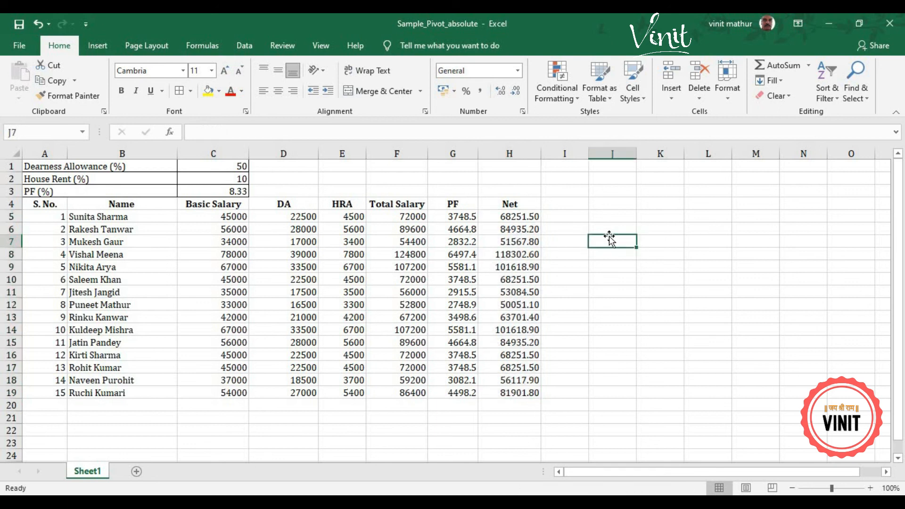
- Cycle the C3 reference in G5's PF formula through its mixed and relative forms back to $C$3
click(472, 218)
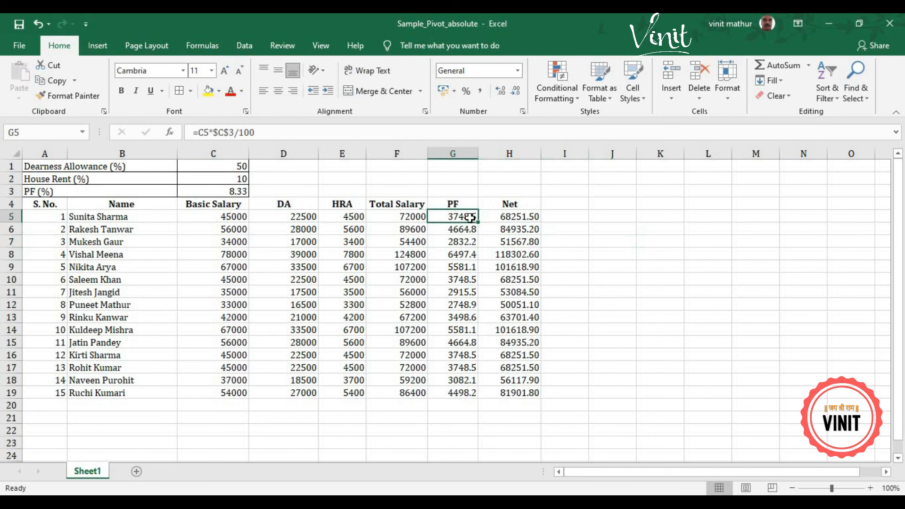
click(225, 132)
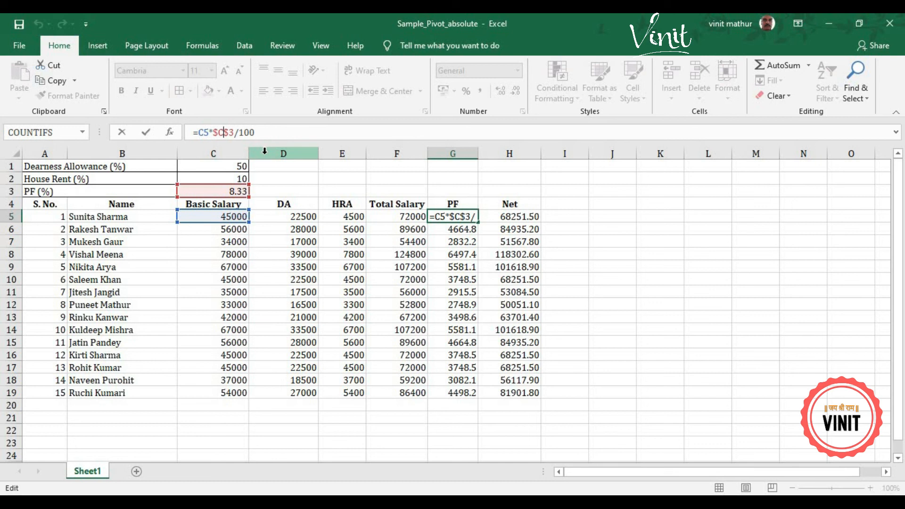
key(F4)
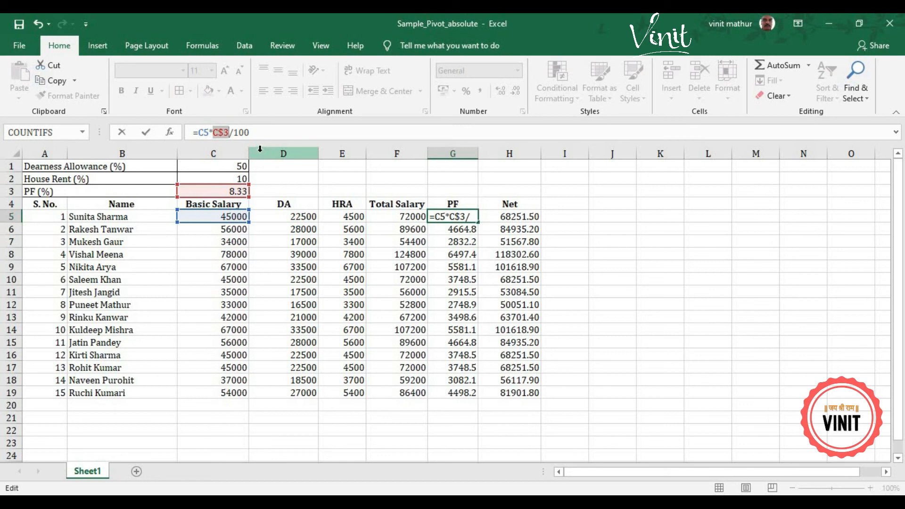
key(F4)
key(F4)
key(F4)
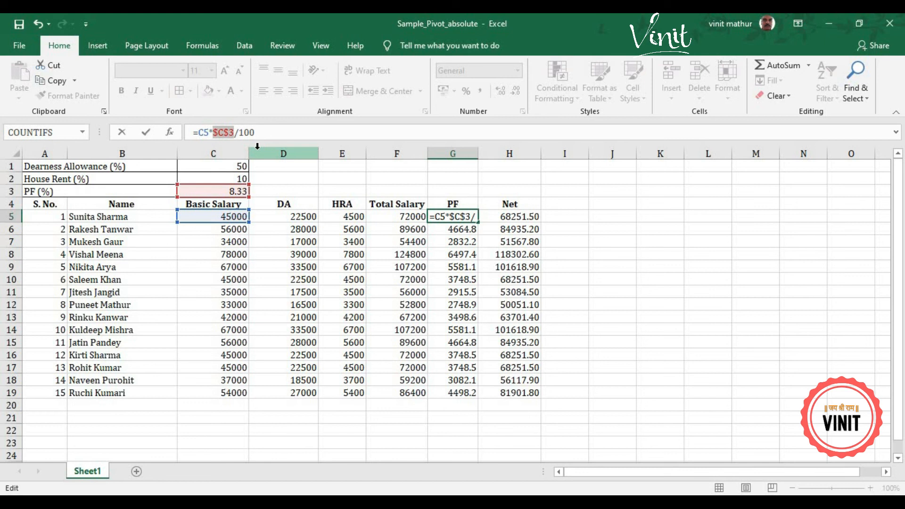
key(Return)
- Examine the PF formulas down column G to G9, comparing their basic salary and PF percentage references
key(Down)
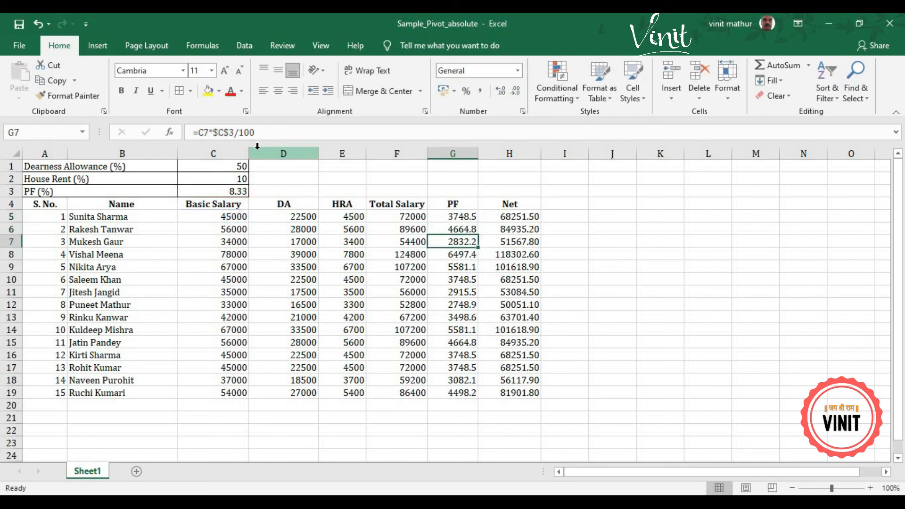
key(Down)
key(Down)
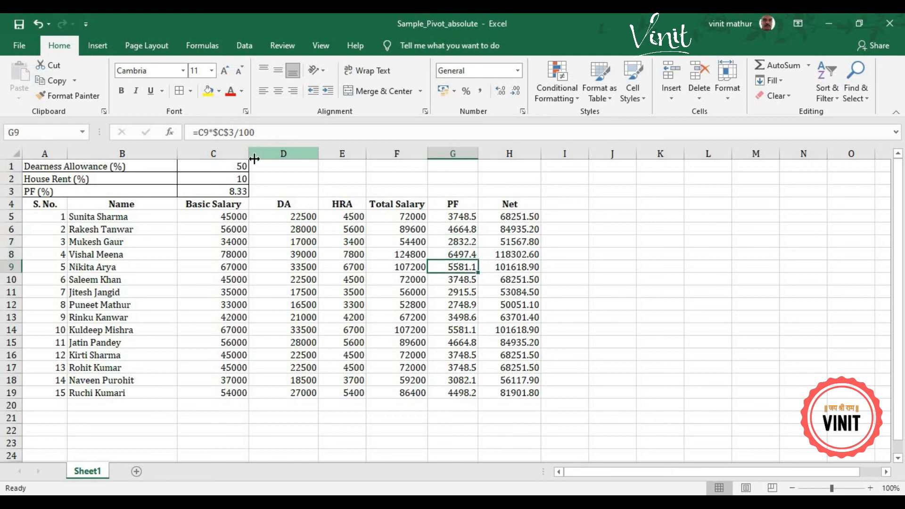